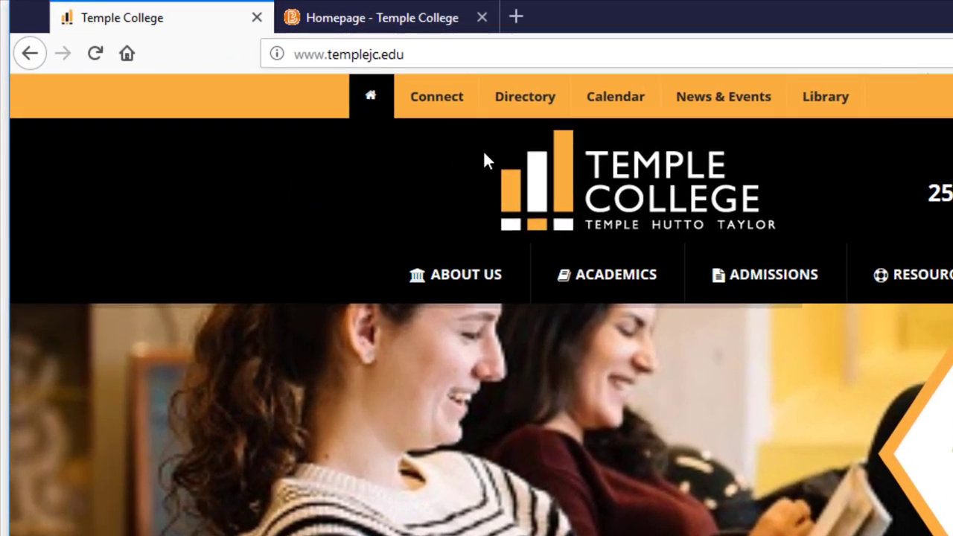
Step: Bring up the Connect links, including D2L, on the templejc.edu homepage
{"action": "mouse_move", "coordinate": [451, 102]}
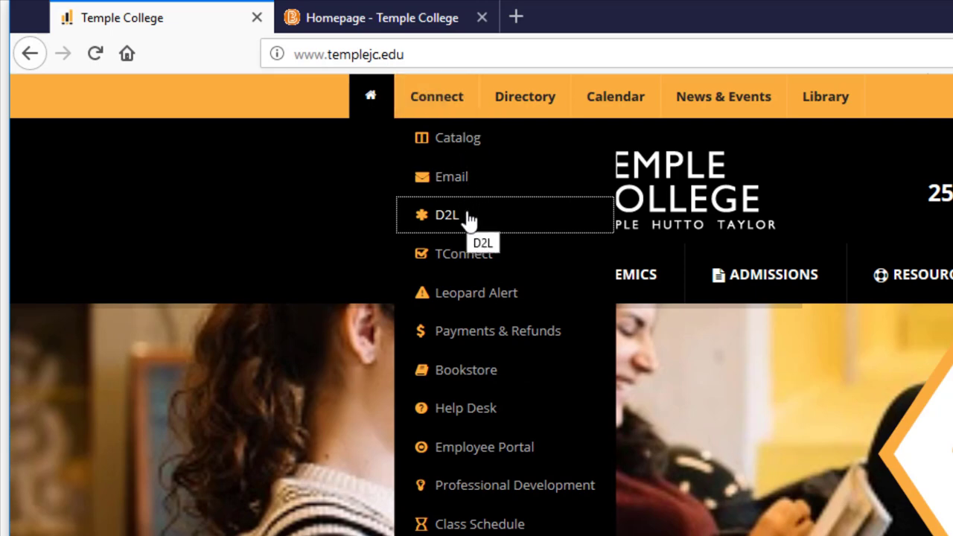
Step: Go to the D2L Brightspace login page from the Connect menu
{"action": "left_click", "coordinate": [447, 215]}
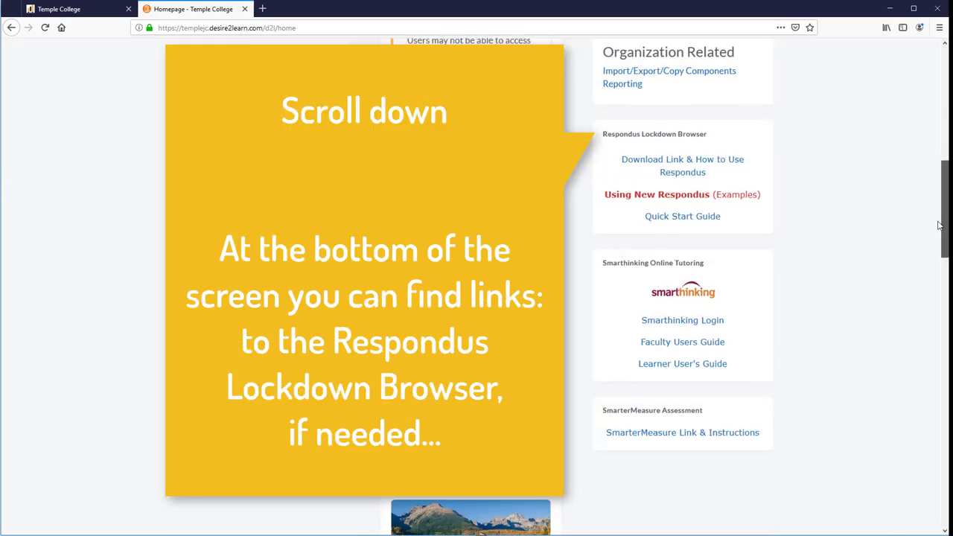
{"action": "scroll", "coordinate": [937, 224], "scroll_direction": "down", "scroll_amount": 3}
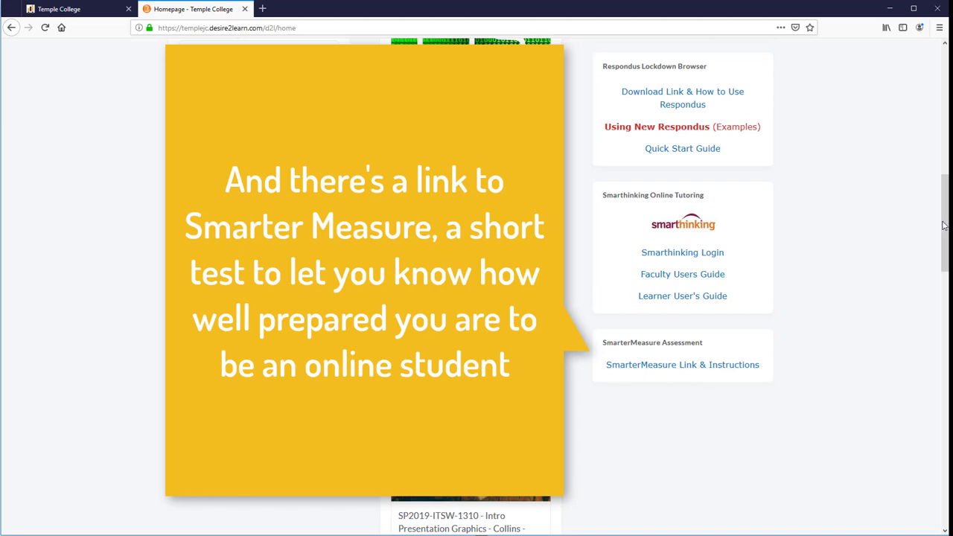
{"action": "scroll", "coordinate": [476, 297], "scroll_direction": "up", "scroll_amount": 9}
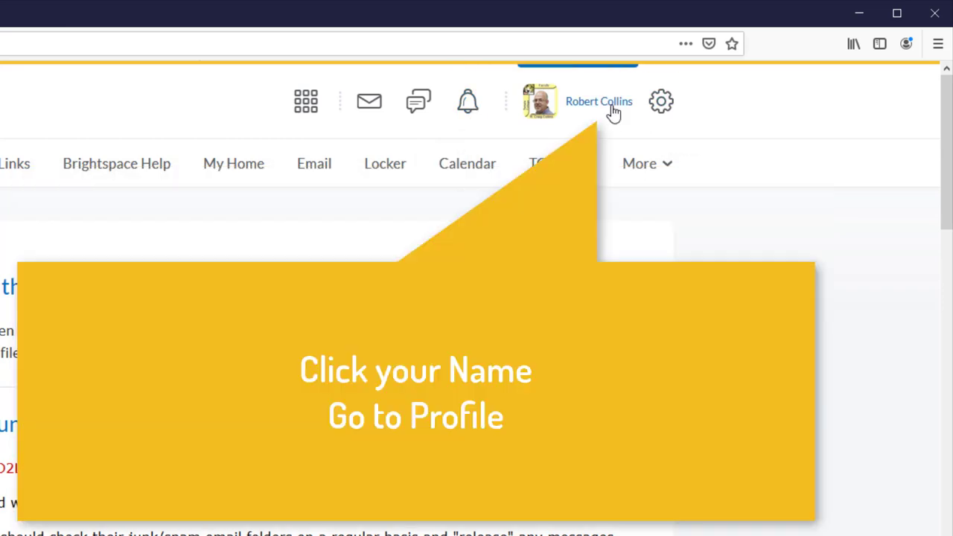
Step: Open Profile from the account menu and review the nickname, social network, work and interests fields
{"action": "left_click", "coordinate": [610, 111]}
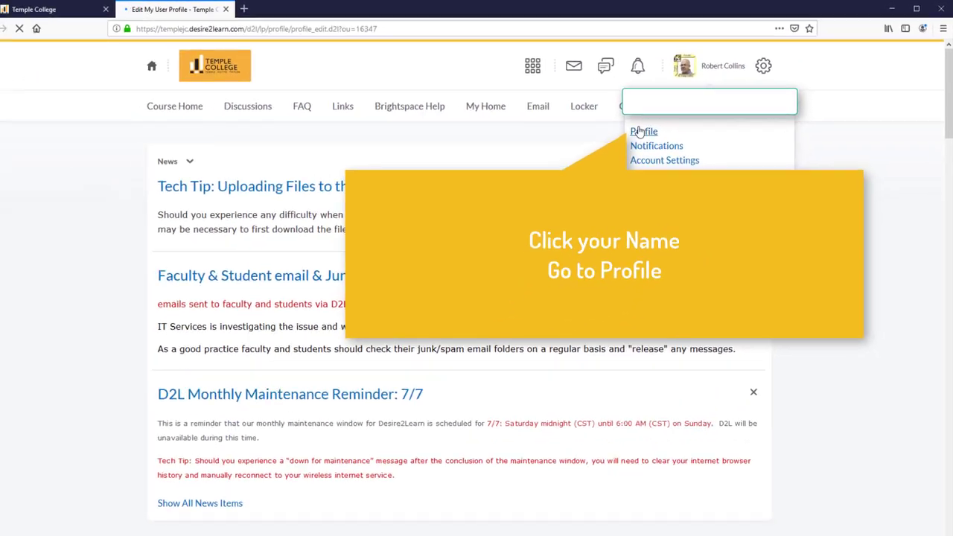
{"action": "left_click", "coordinate": [473, 205]}
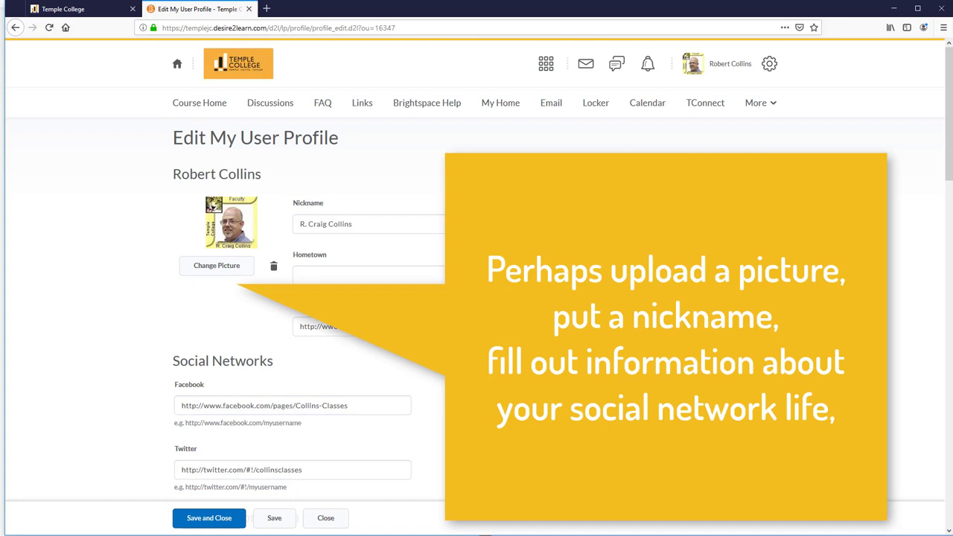
{"action": "scroll", "coordinate": [476, 298], "scroll_direction": "down", "scroll_amount": 1}
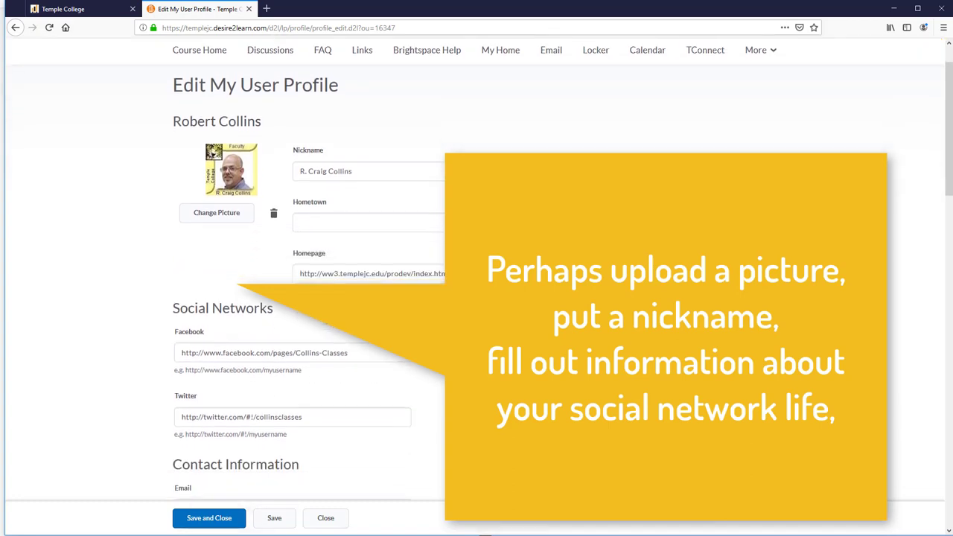
{"action": "scroll", "coordinate": [682, 360], "scroll_direction": "down", "scroll_amount": 3}
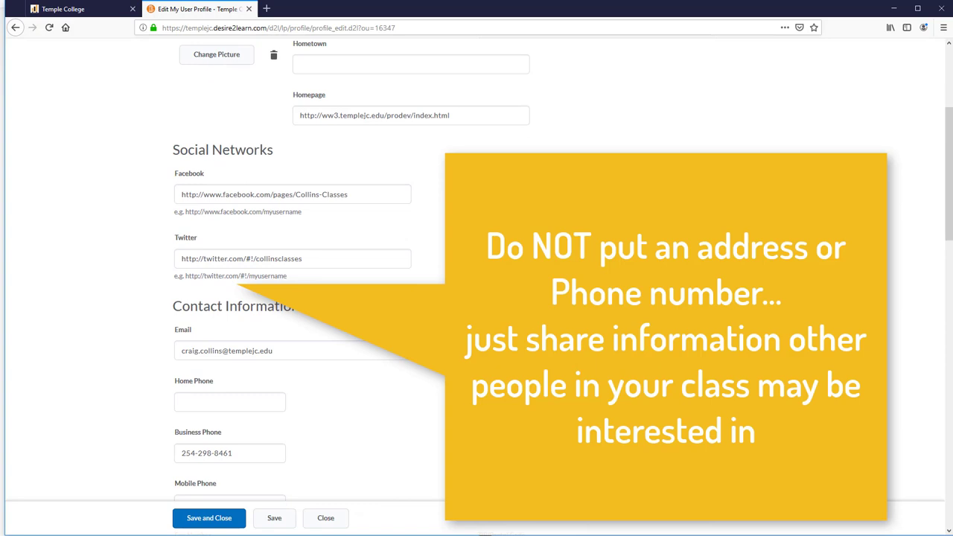
{"action": "scroll", "coordinate": [476, 298], "scroll_direction": "down", "scroll_amount": 1}
{"action": "scroll", "coordinate": [476, 297], "scroll_direction": "down", "scroll_amount": 6}
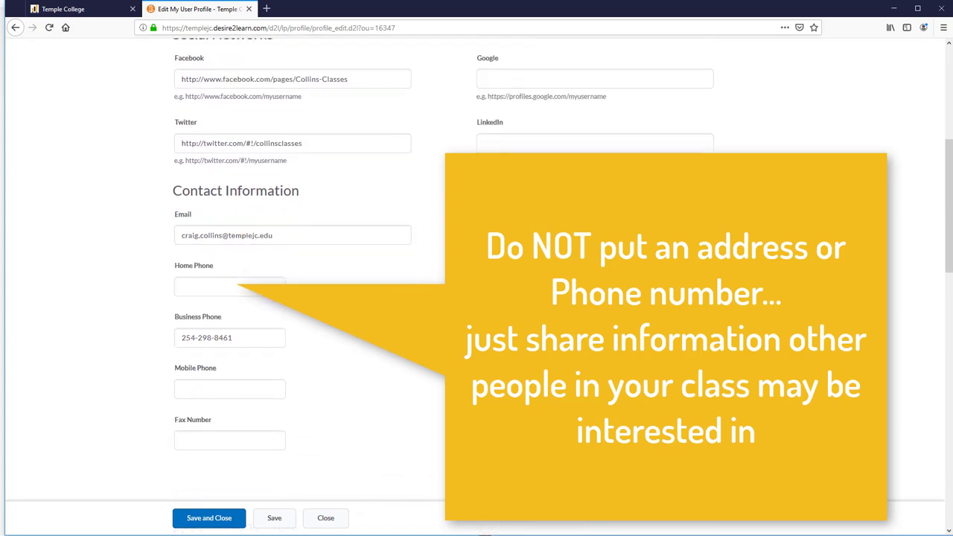
{"action": "scroll", "coordinate": [477, 298], "scroll_direction": "down", "scroll_amount": 5}
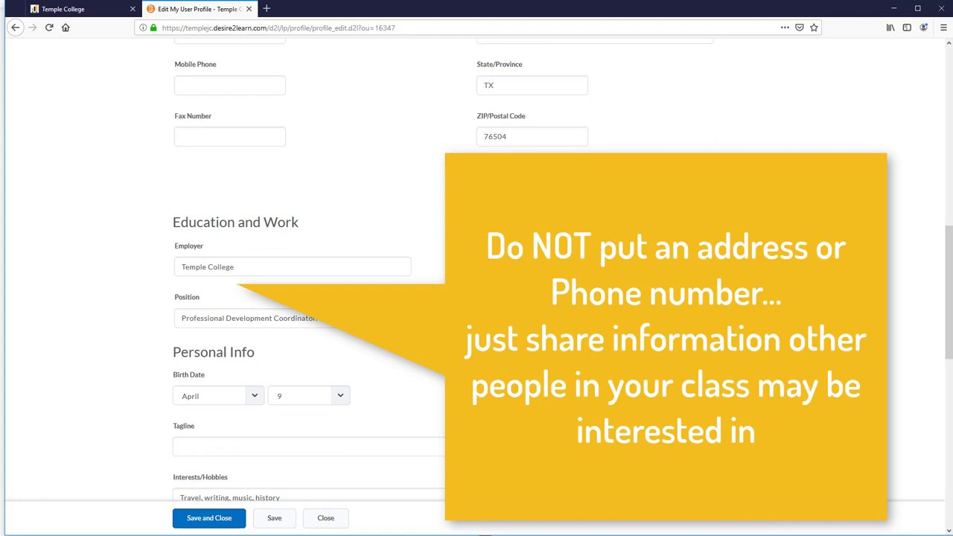
{"action": "scroll", "coordinate": [309, 407], "scroll_direction": "down", "scroll_amount": 3}
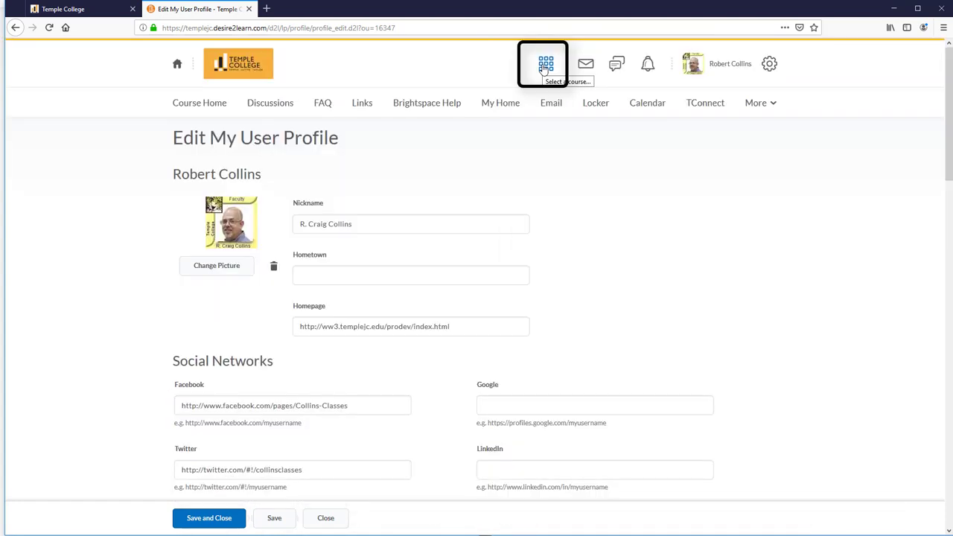
Step: Open the SU2019-ITSC-1301 Introduction to Computers course from the course selector
{"action": "left_click", "coordinate": [544, 68]}
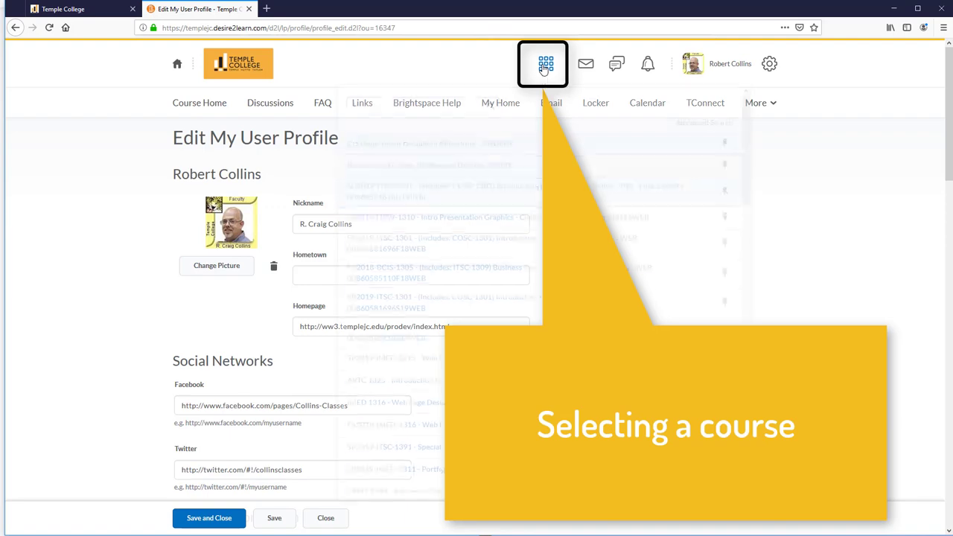
{"action": "left_click", "coordinate": [515, 199]}
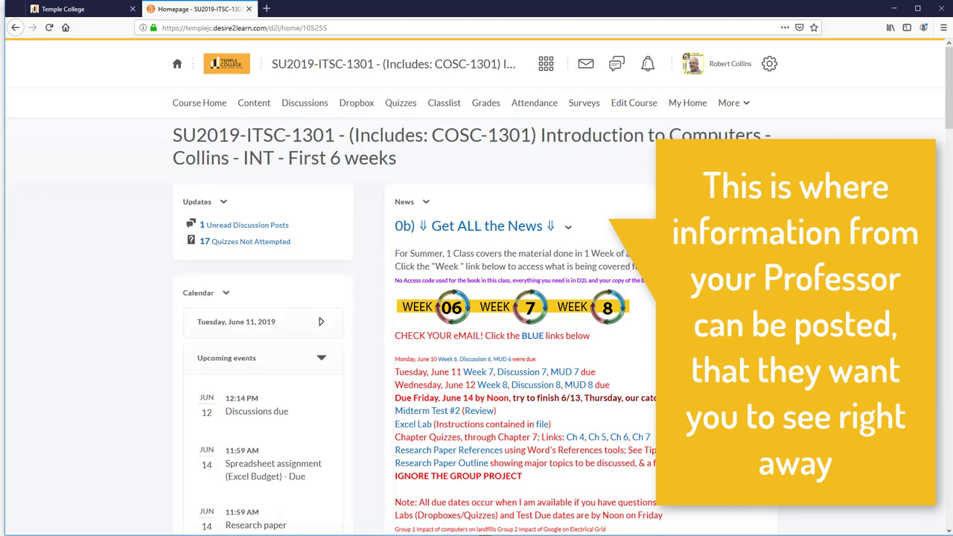
Step: Go from Content through Week 1 ToC and Begin Week 1 to the cosc1301-syllabus
{"action": "left_click", "coordinate": [254, 104]}
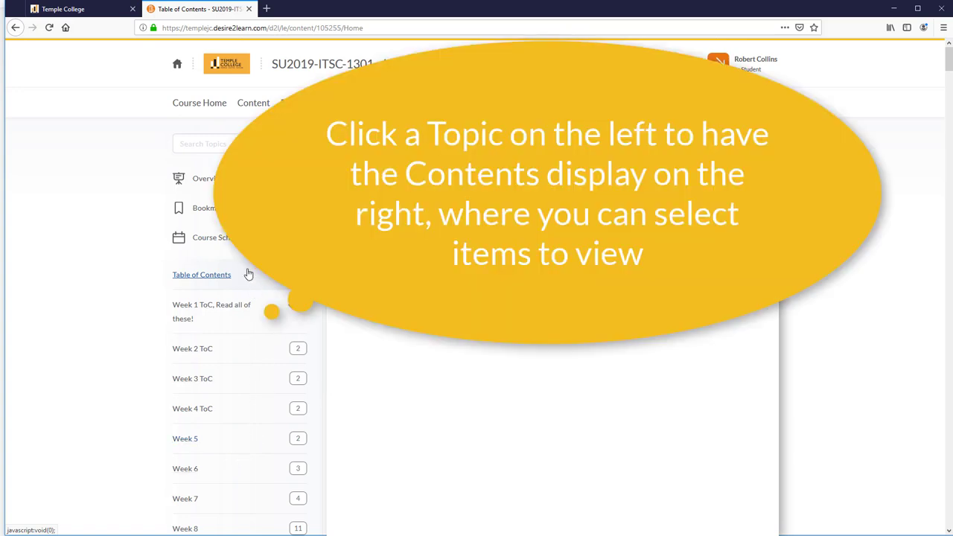
{"action": "left_click", "coordinate": [230, 309]}
{"action": "left_click", "coordinate": [378, 261]}
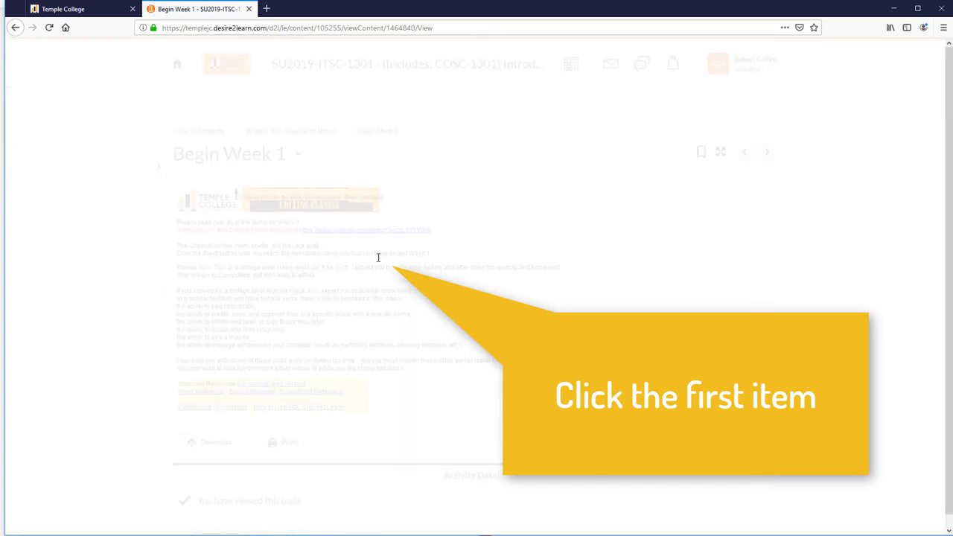
{"action": "left_click", "coordinate": [767, 152]}
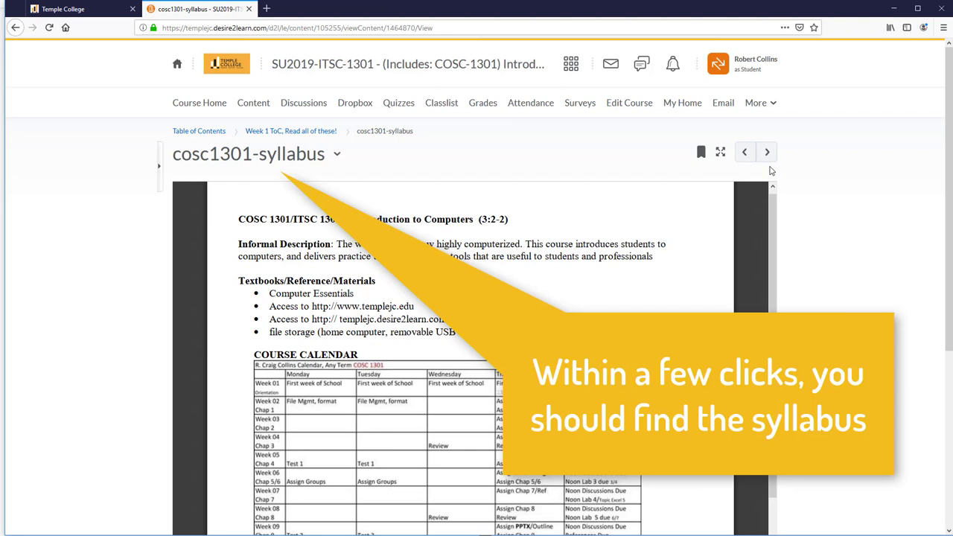
Step: Bookmark the cosc1301-syllabus and return to the course Table of Contents
{"action": "left_click", "coordinate": [701, 152]}
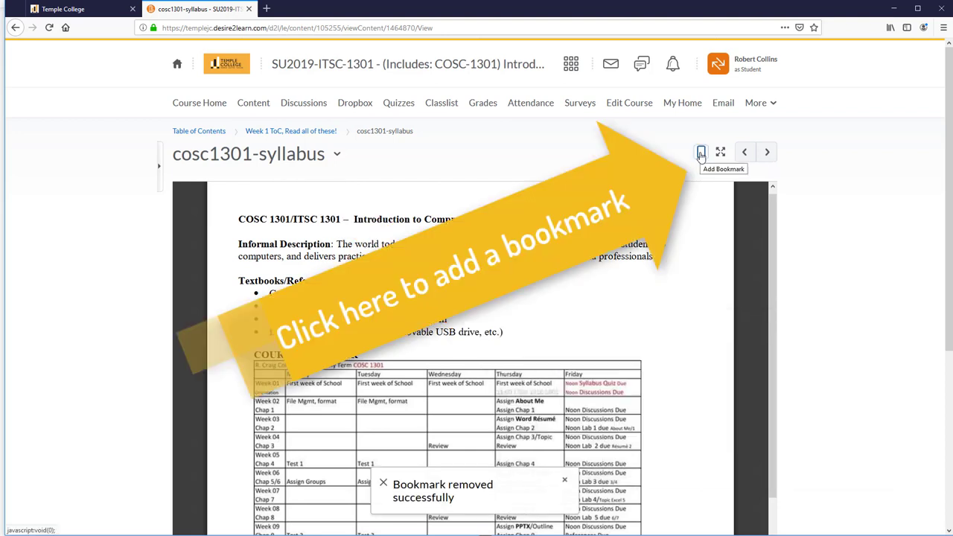
{"action": "left_click", "coordinate": [701, 153]}
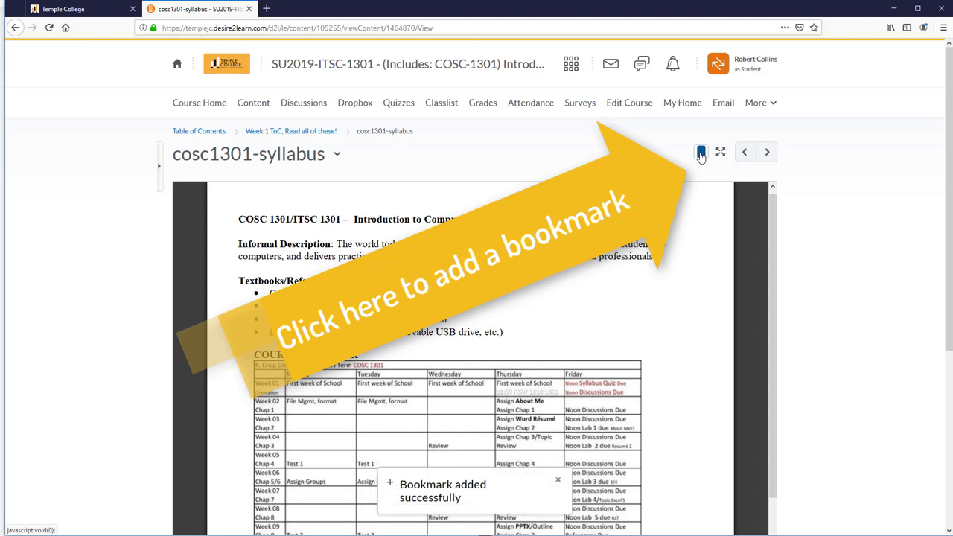
{"action": "left_click", "coordinate": [207, 134]}
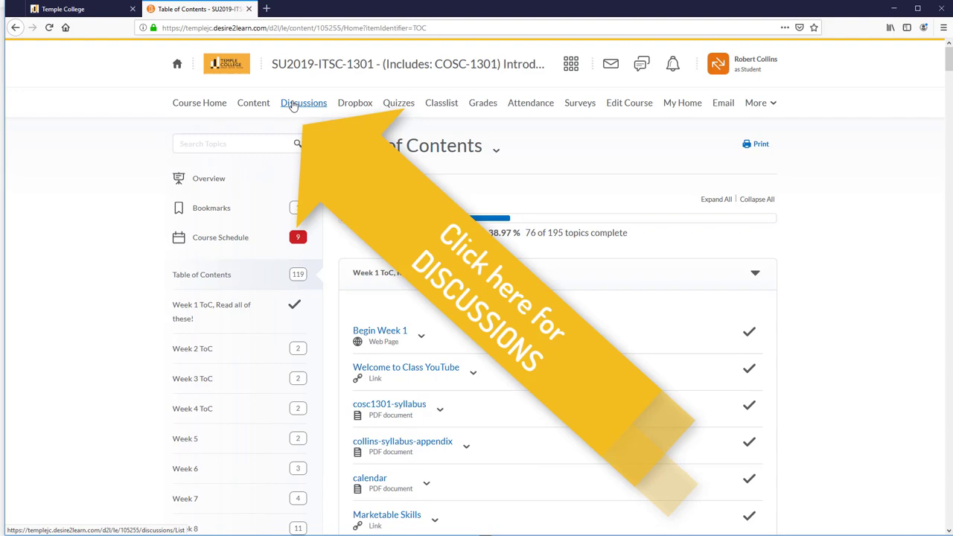
Step: Open the Questions discussion topic and read the 'It's the second day of class' thread
{"action": "left_click", "coordinate": [293, 105]}
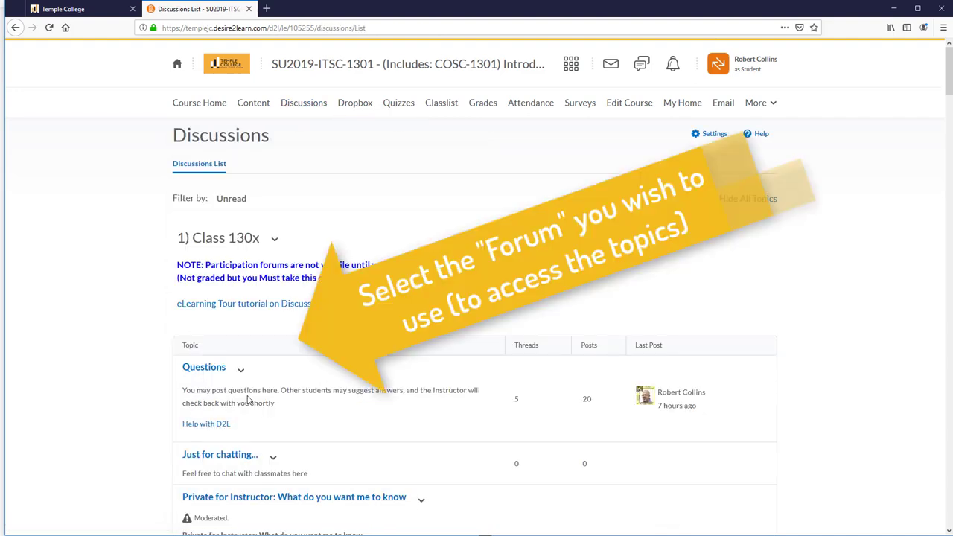
{"action": "left_click", "coordinate": [212, 376]}
{"action": "scroll", "coordinate": [452, 424], "scroll_direction": "down", "scroll_amount": 5}
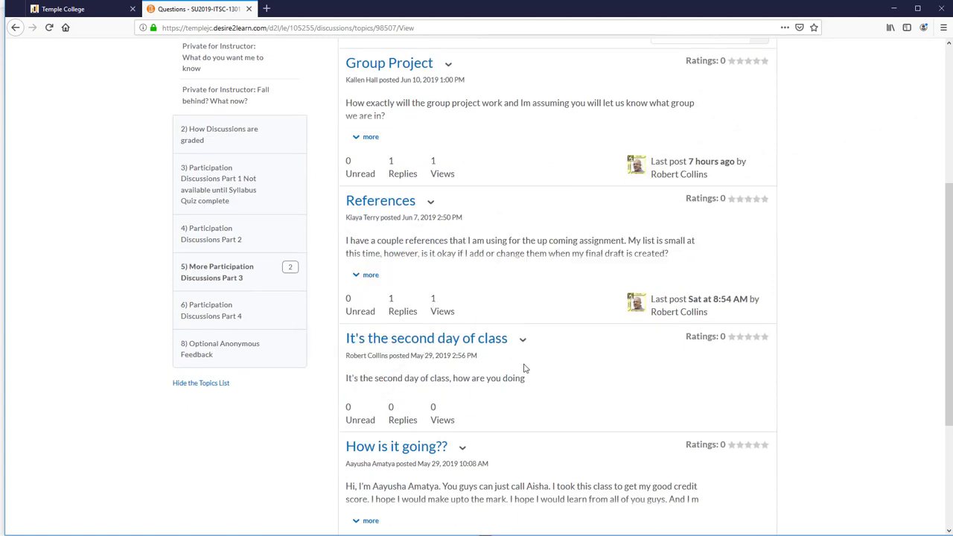
{"action": "left_click", "coordinate": [469, 344]}
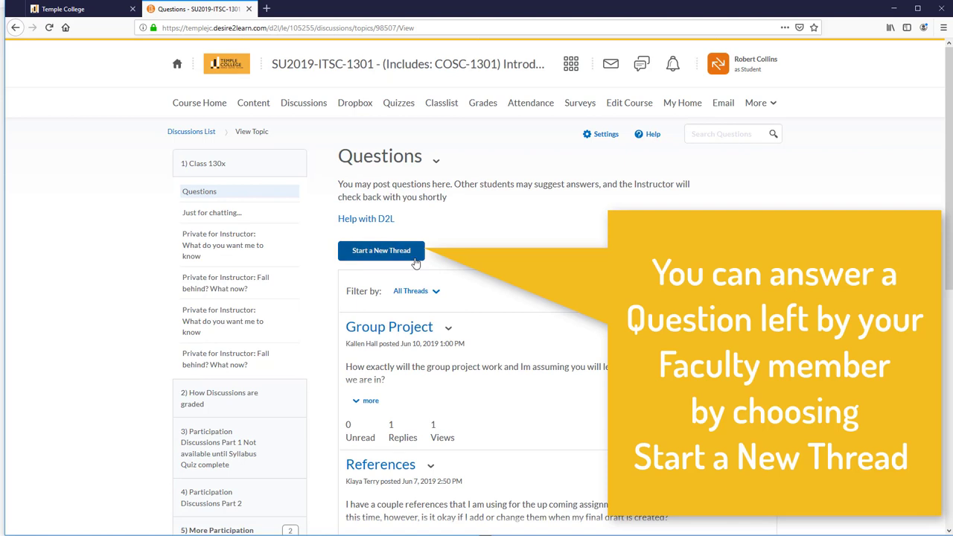
Step: Open the Practice Dropbox, upload finalsweek.gif from My Computer, attach it, and submit
{"action": "left_click", "coordinate": [356, 104]}
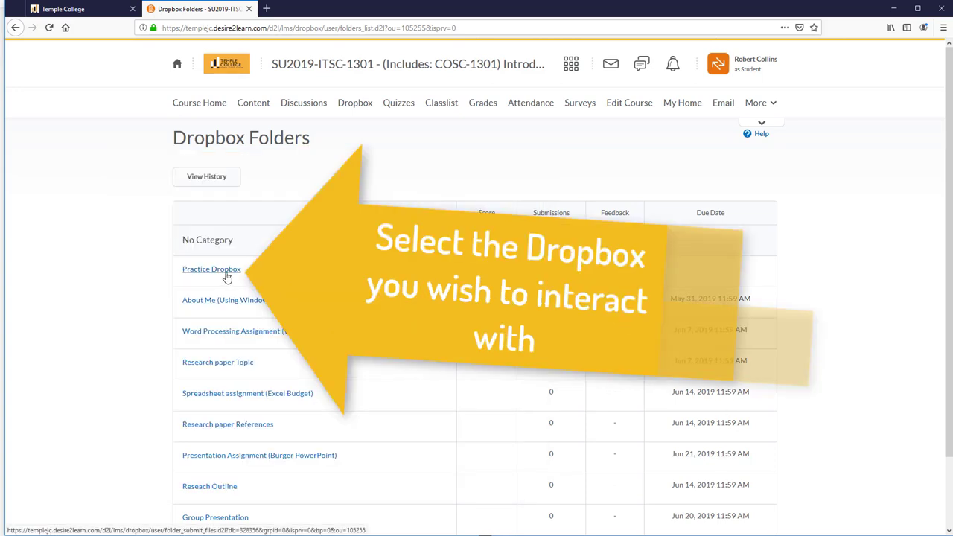
{"action": "left_click", "coordinate": [227, 275]}
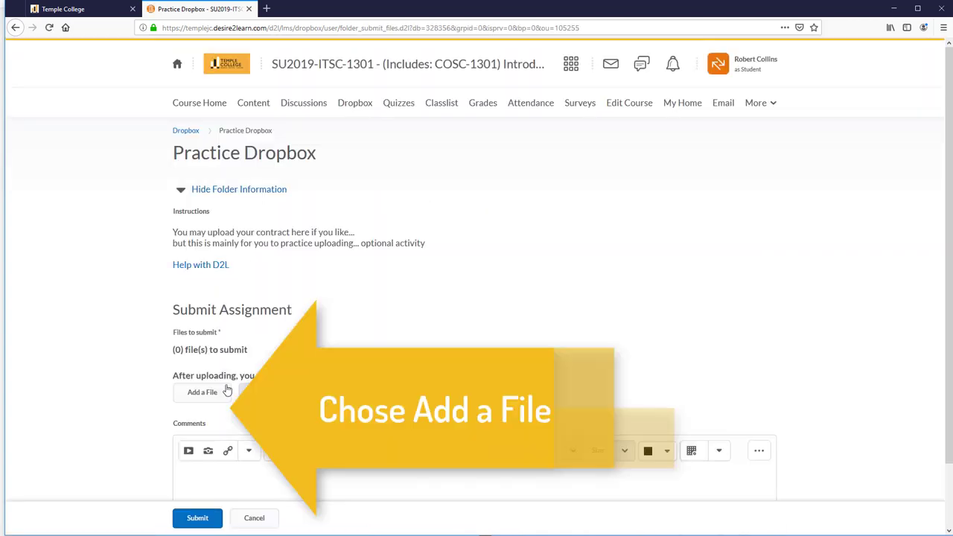
{"action": "left_click", "coordinate": [217, 392]}
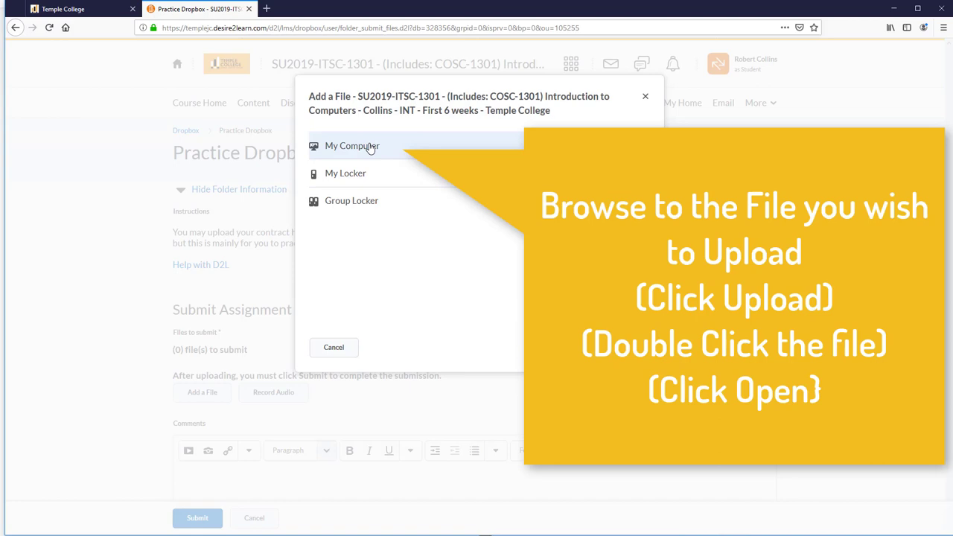
{"action": "left_click", "coordinate": [370, 147]}
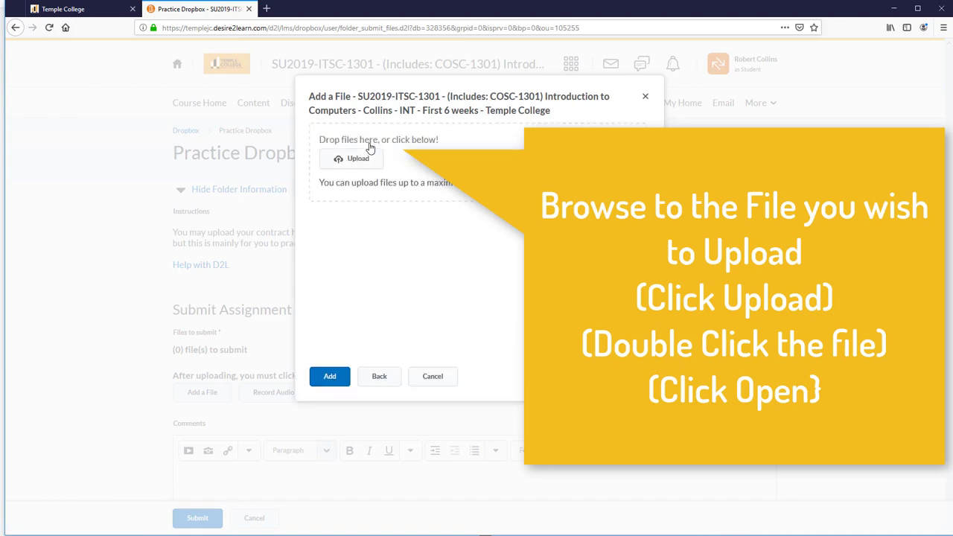
{"action": "left_click", "coordinate": [360, 160]}
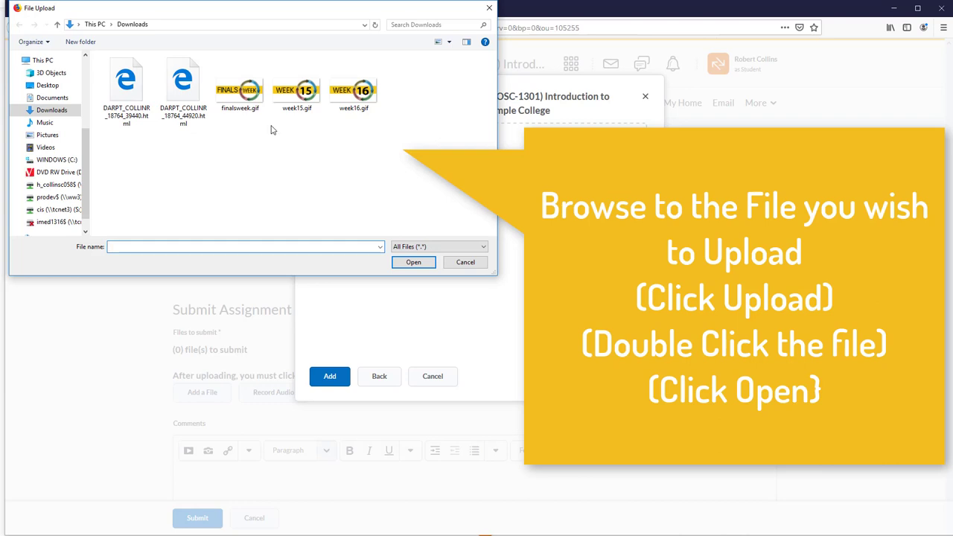
{"action": "left_click", "coordinate": [253, 101]}
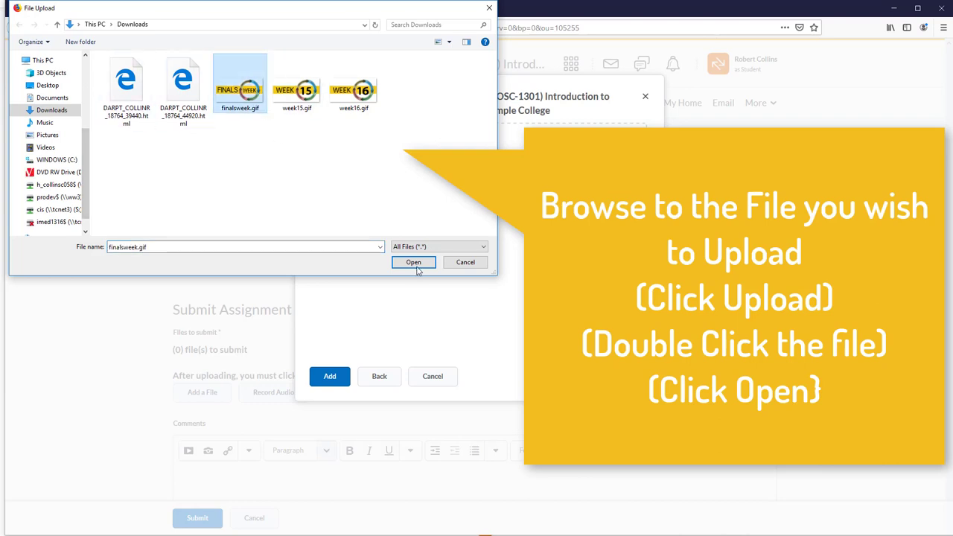
{"action": "left_click", "coordinate": [417, 265]}
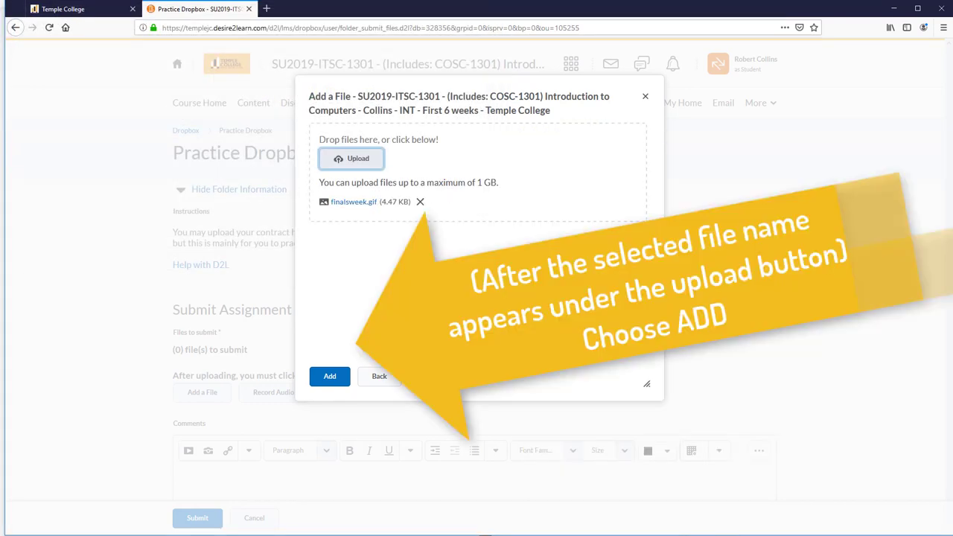
{"action": "left_click", "coordinate": [329, 375]}
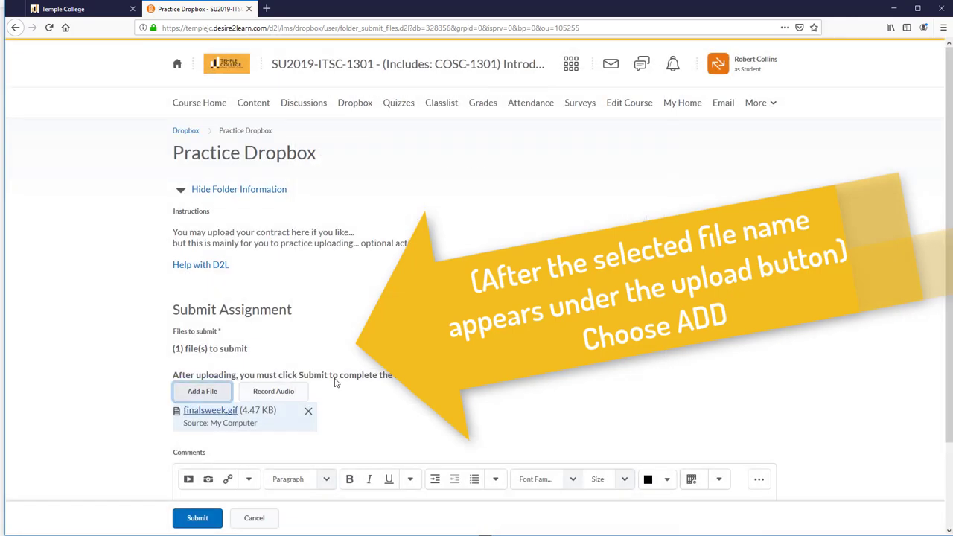
{"action": "scroll", "coordinate": [350, 384], "scroll_direction": "down", "scroll_amount": 1}
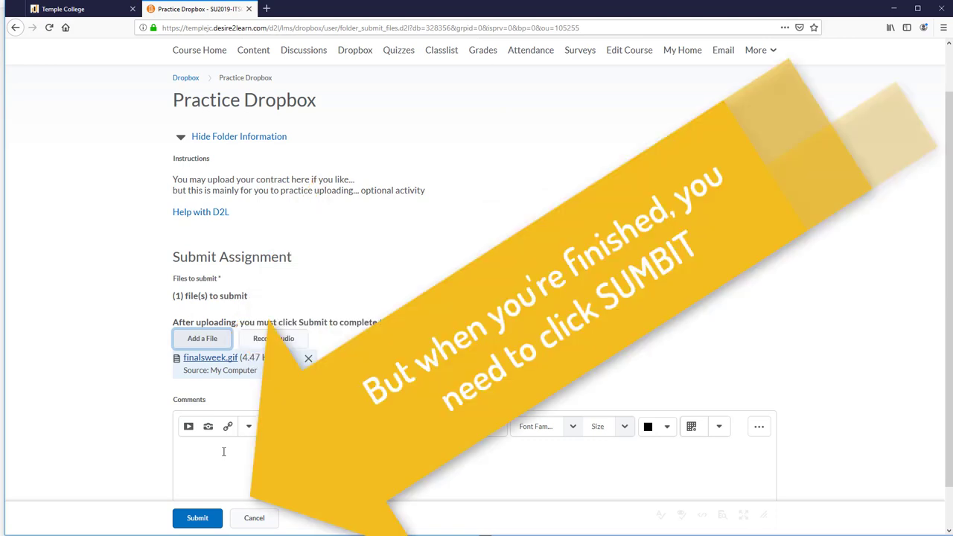
{"action": "left_click", "coordinate": [206, 524]}
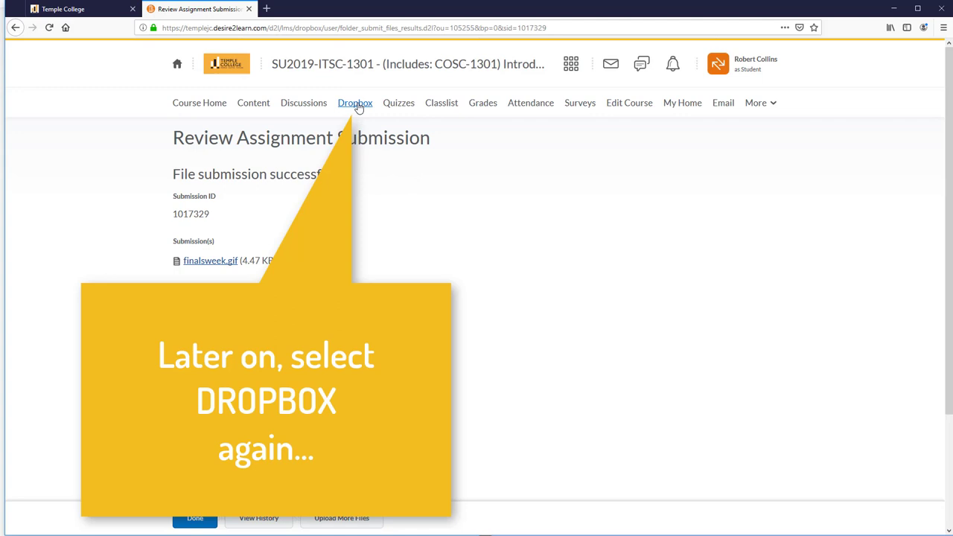
Step: Return to Dropbox Folders, where Practice Dropbox now shows 6 submissions
{"action": "left_click", "coordinate": [358, 107]}
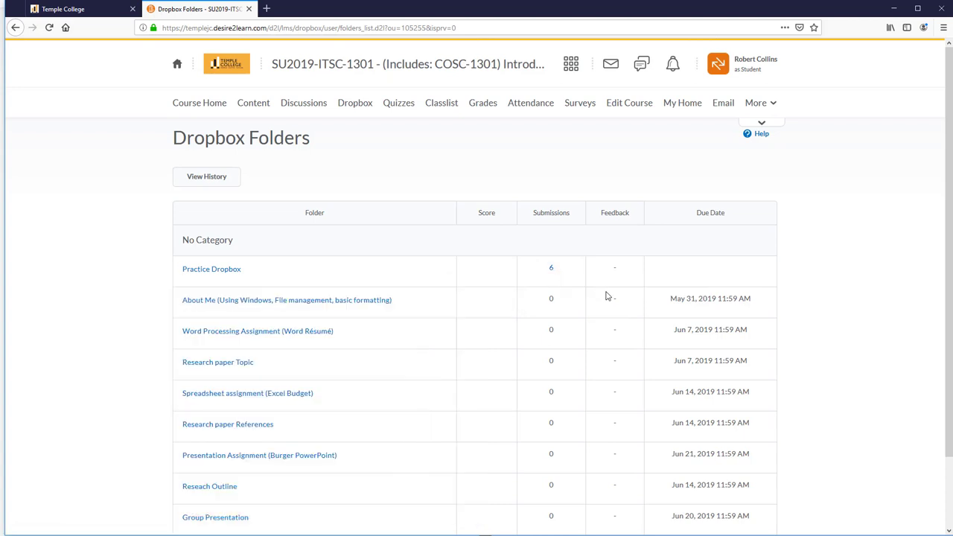
Step: Open the ! Practice Test from Quizzes and review its summary: unlimited attempts, 4 completed
{"action": "left_click", "coordinate": [400, 104]}
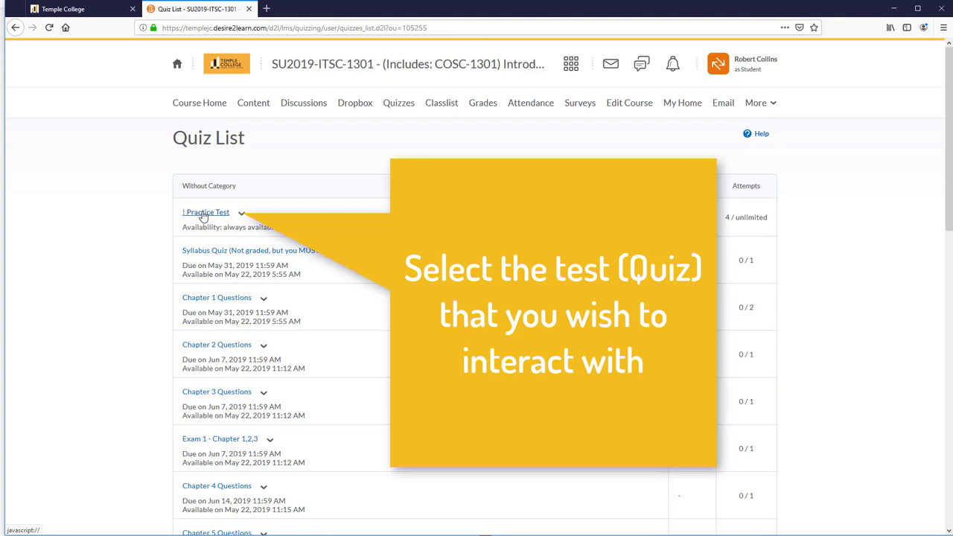
{"action": "left_click", "coordinate": [203, 216]}
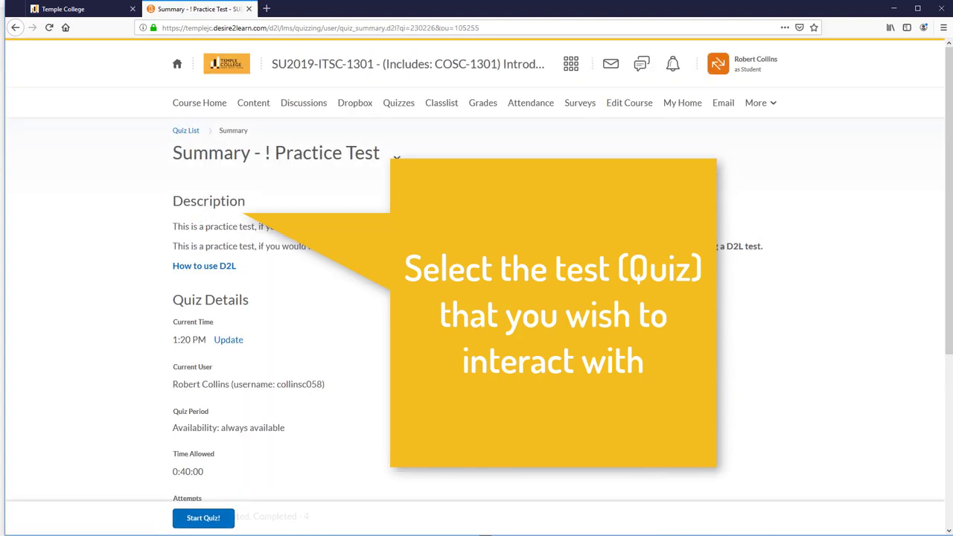
{"action": "scroll", "coordinate": [327, 349], "scroll_direction": "down", "scroll_amount": 2}
{"action": "scroll", "coordinate": [308, 370], "scroll_direction": "down", "scroll_amount": 2}
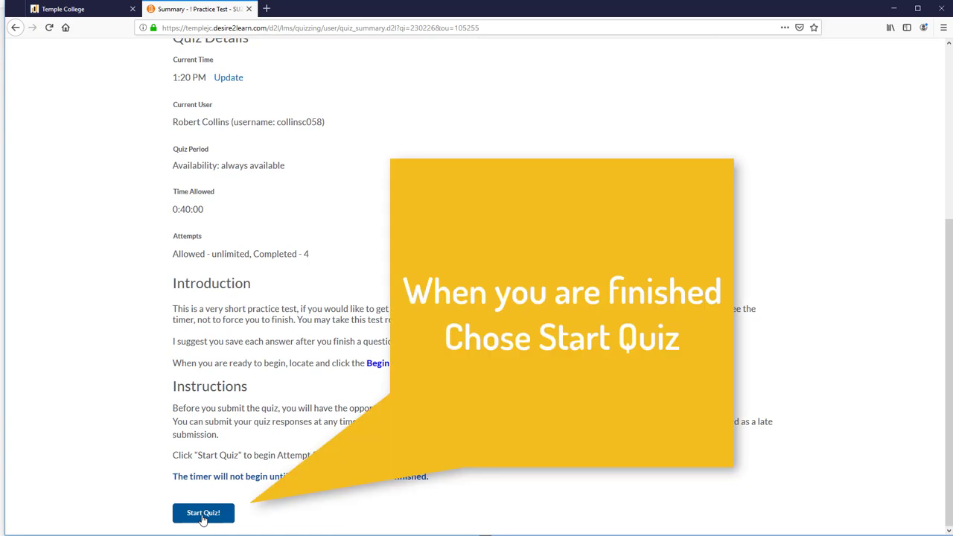
Step: Start attempt 5 of the ! Practice Test and answer Question 1 with 'Click this one'
{"action": "left_click", "coordinate": [203, 515]}
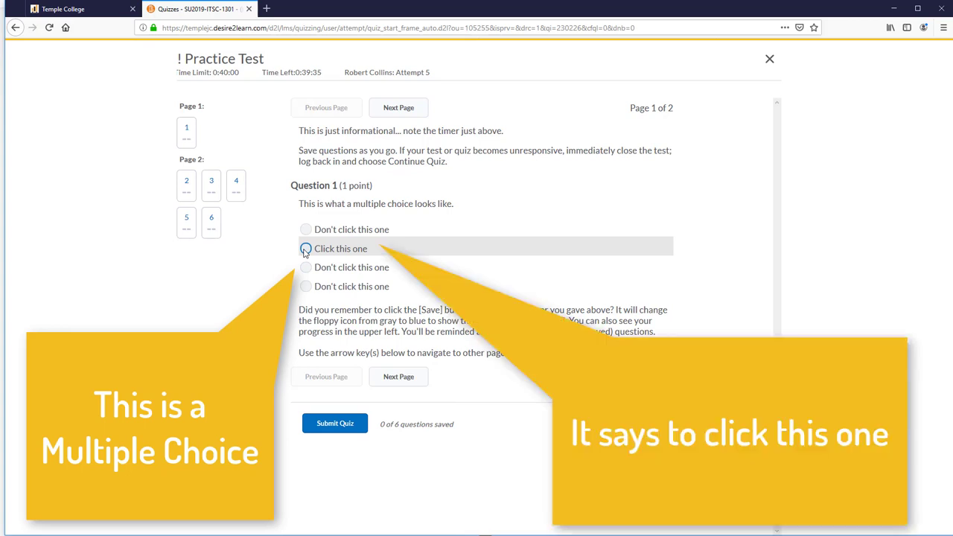
{"action": "left_click", "coordinate": [305, 250]}
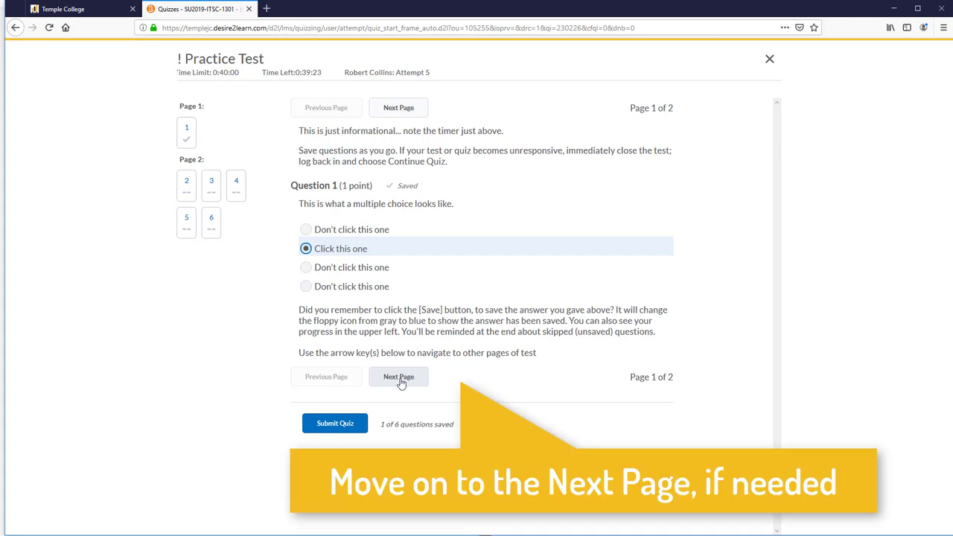
Step: On quiz page 2, answer Question 2 with a wrong option and Question 3 True
{"action": "left_click", "coordinate": [398, 377]}
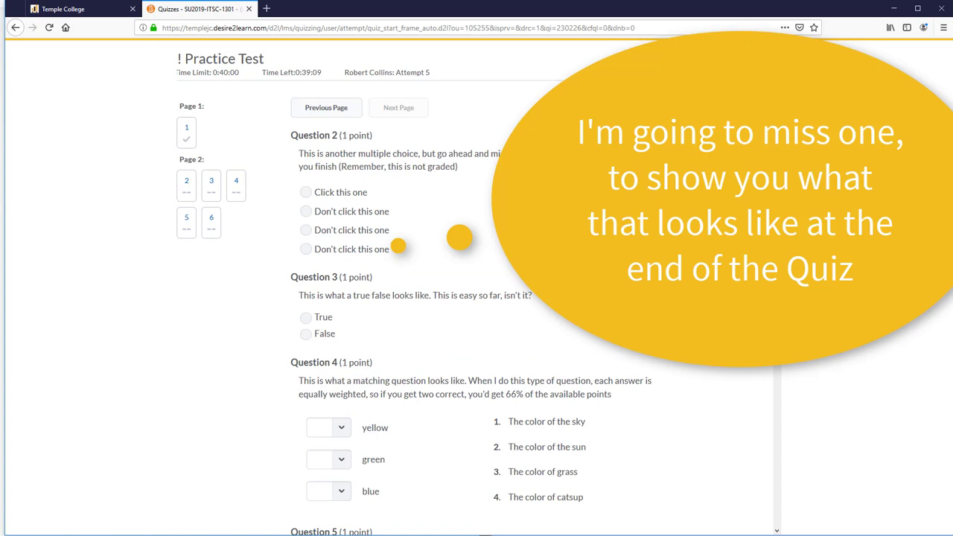
{"action": "left_click", "coordinate": [306, 212]}
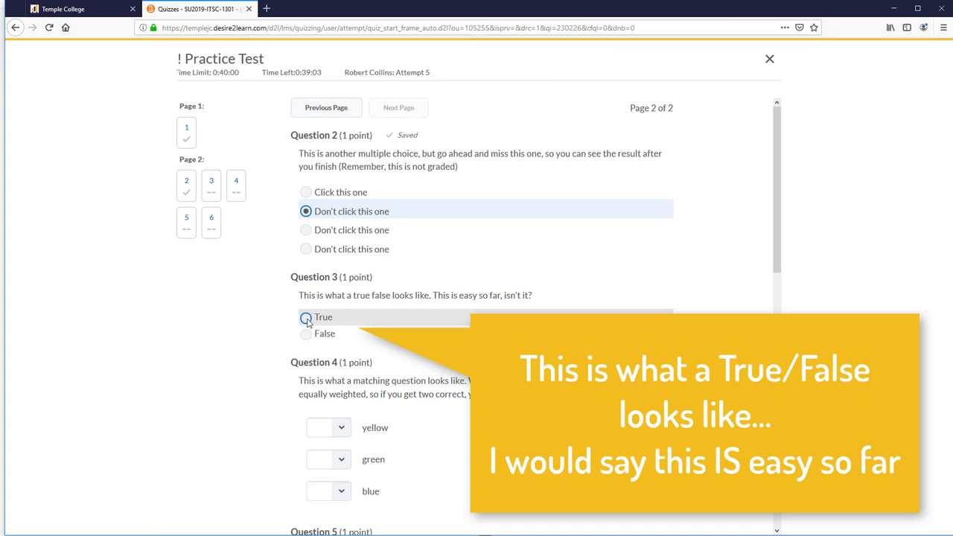
{"action": "left_click", "coordinate": [306, 318]}
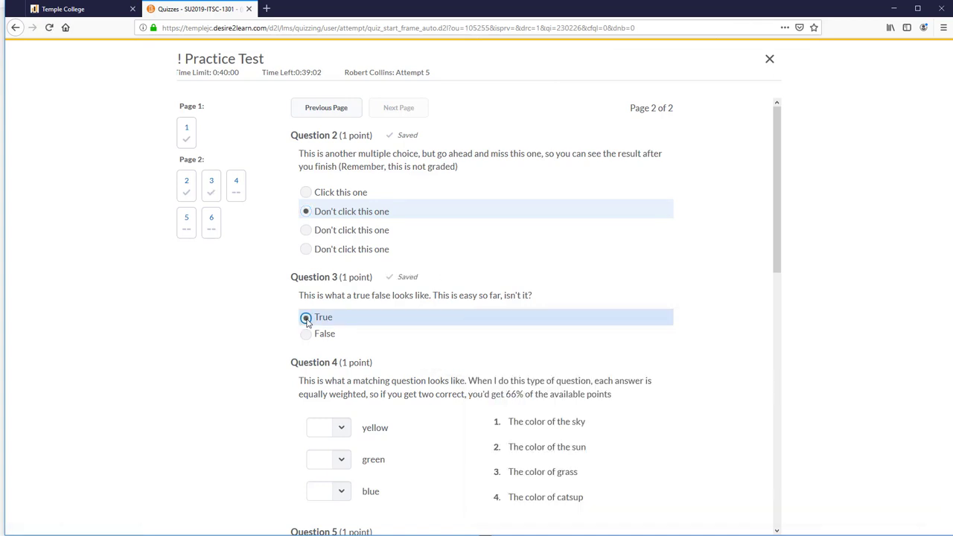
Step: Match yellow to 2 (sun), green to 3 (grass) and blue to 1 (sky)
{"action": "scroll", "coordinate": [491, 372], "scroll_direction": "down", "scroll_amount": 1}
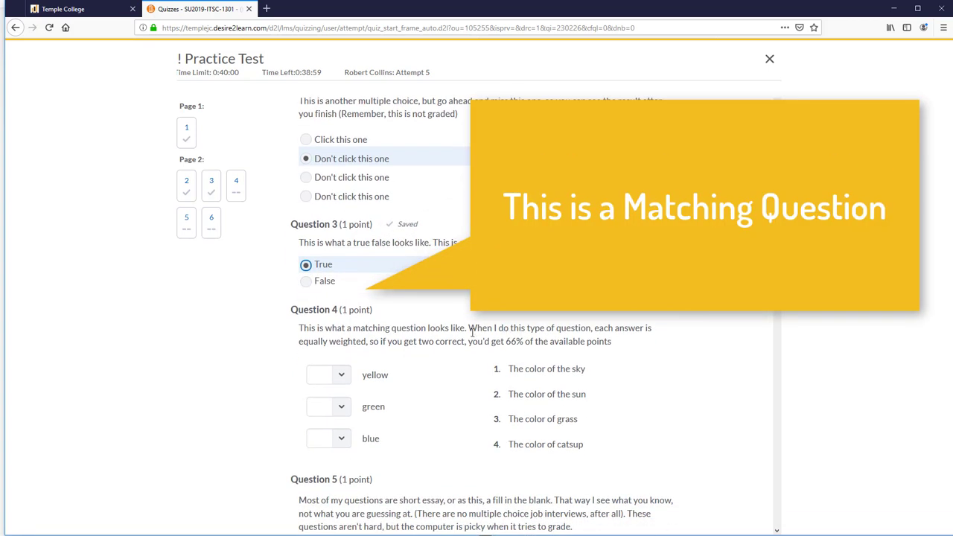
{"action": "left_click", "coordinate": [345, 378]}
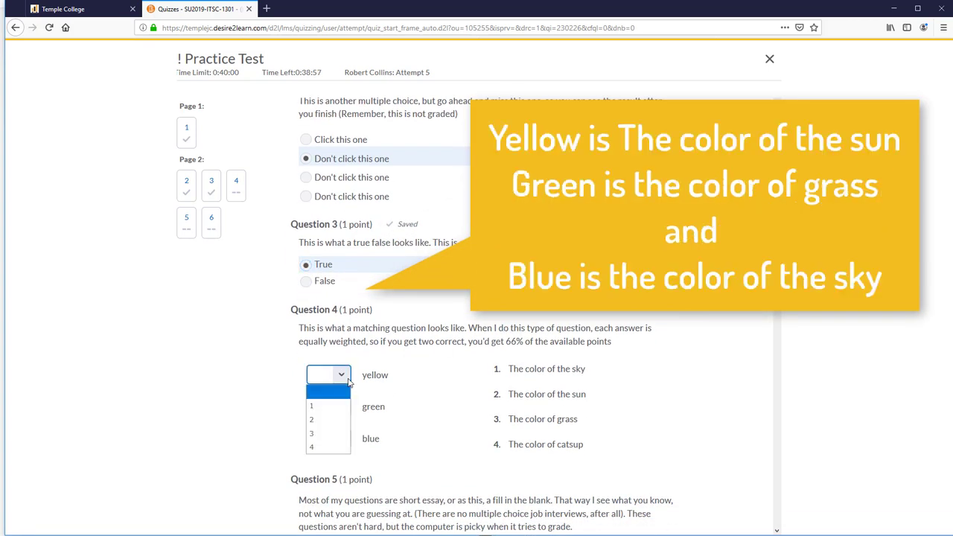
{"action": "left_click", "coordinate": [328, 426]}
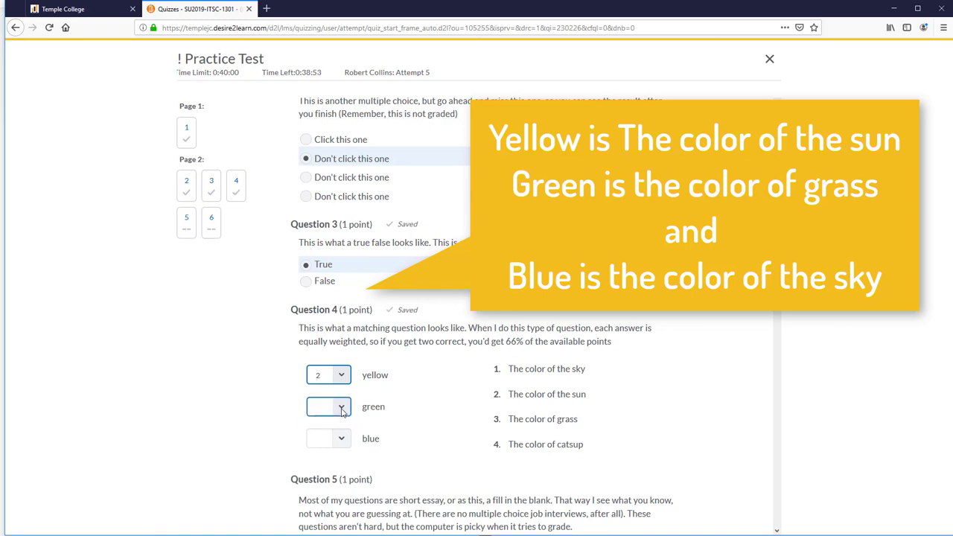
{"action": "left_click", "coordinate": [338, 409]}
{"action": "left_click", "coordinate": [330, 466]}
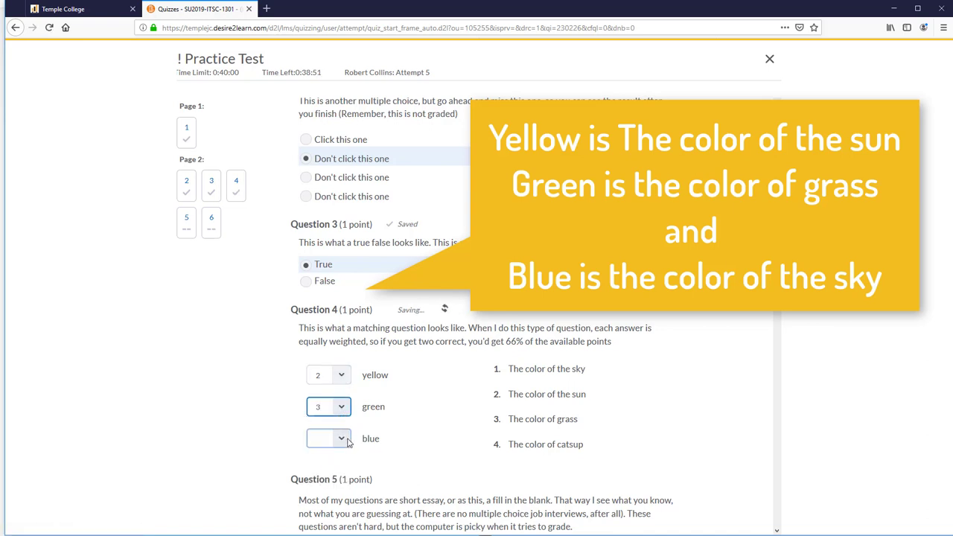
{"action": "left_click", "coordinate": [347, 441]}
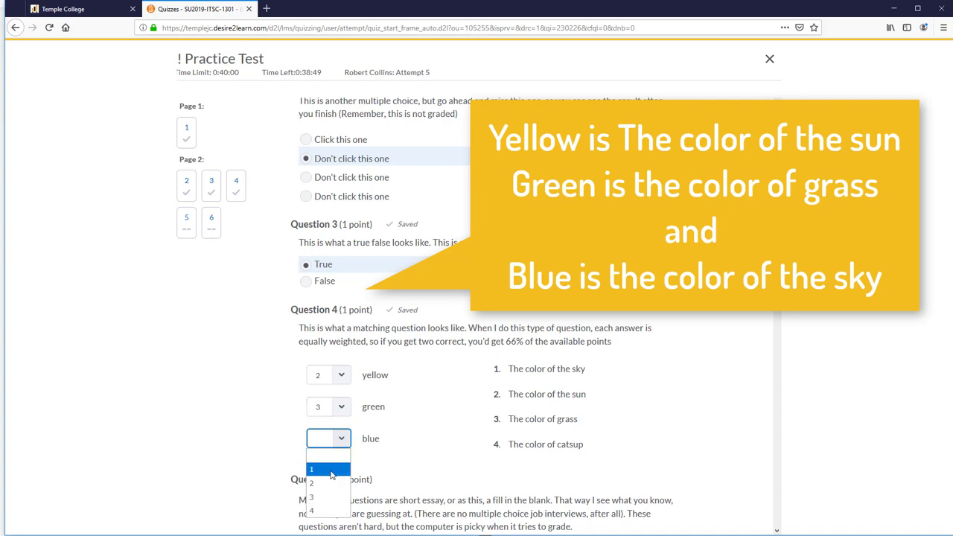
{"action": "left_click", "coordinate": [332, 470]}
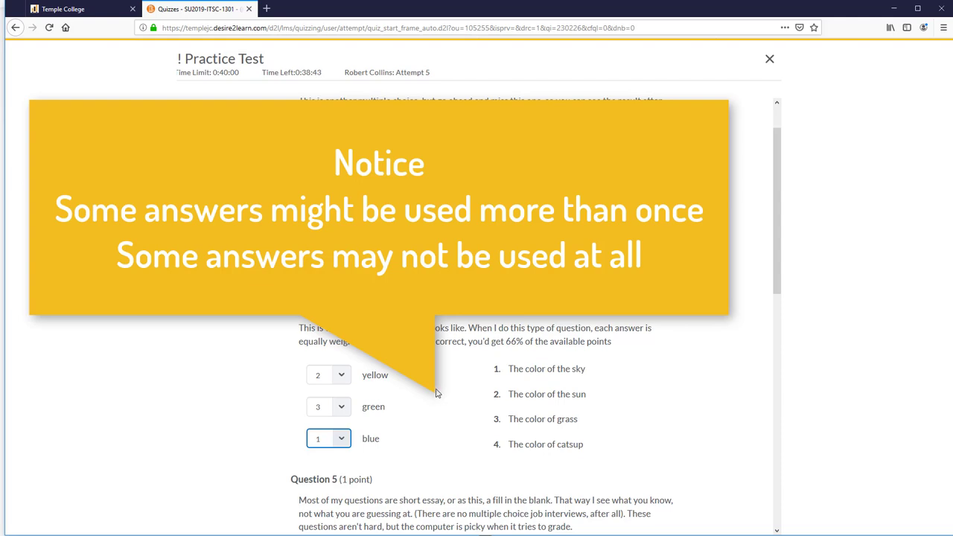
Step: Write 'This is the perfect answer' in the Question 6 essay box
{"action": "scroll", "coordinate": [436, 393], "scroll_direction": "down", "scroll_amount": 4}
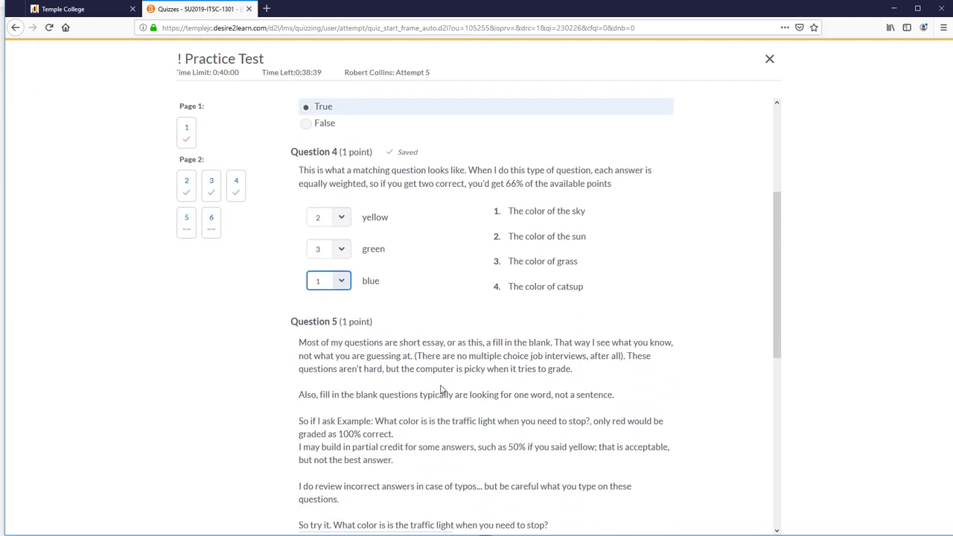
{"action": "scroll", "coordinate": [441, 389], "scroll_direction": "down", "scroll_amount": 8}
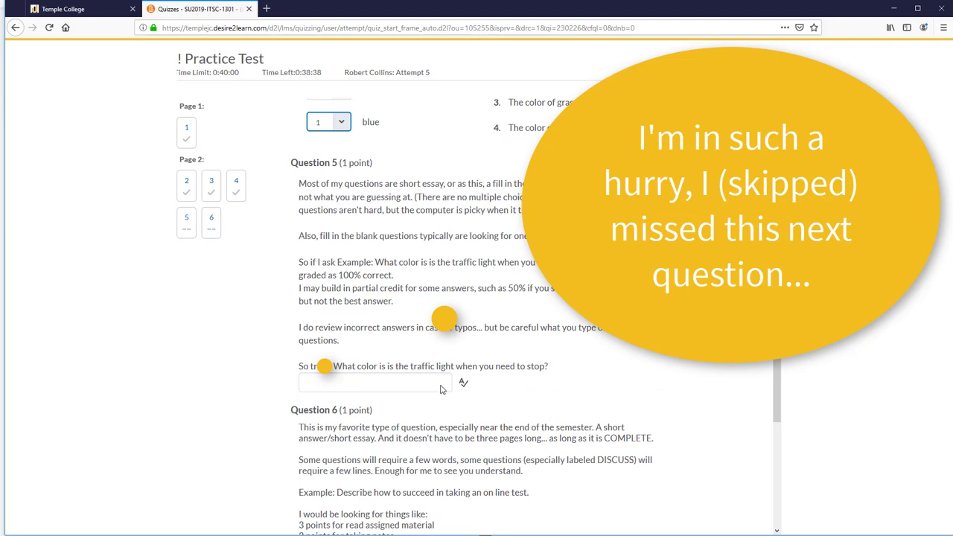
{"action": "left_click", "coordinate": [440, 390]}
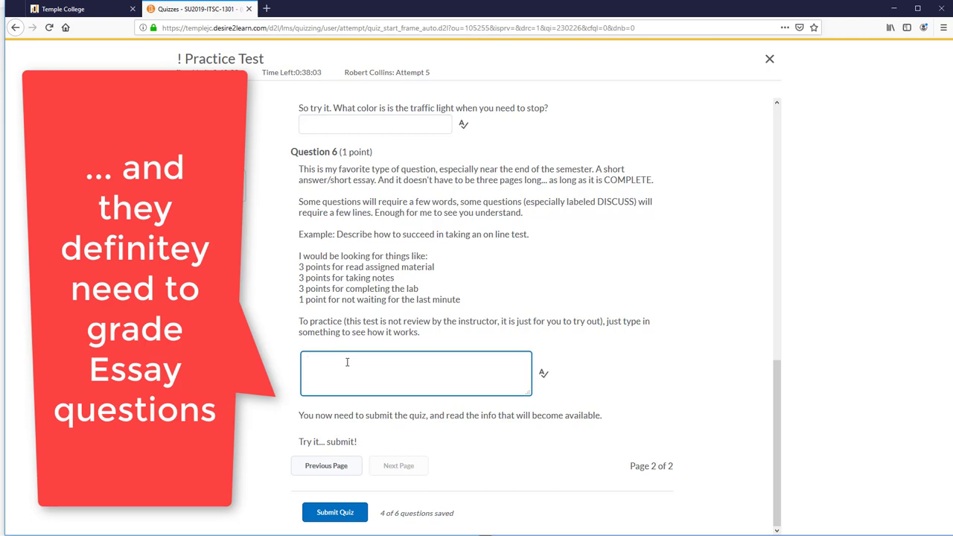
{"action": "type", "text": "This is the perfe"}
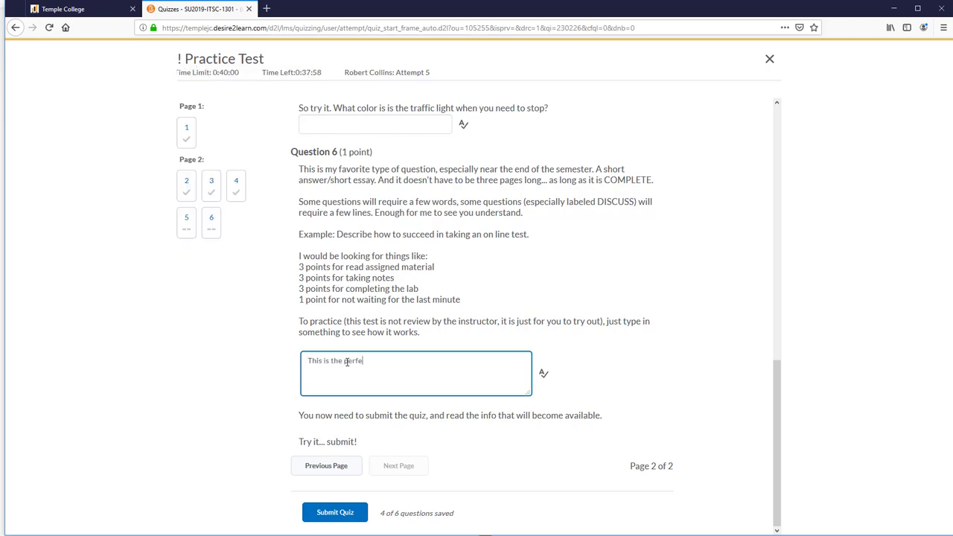
{"action": "type", "text": "ct answer"}
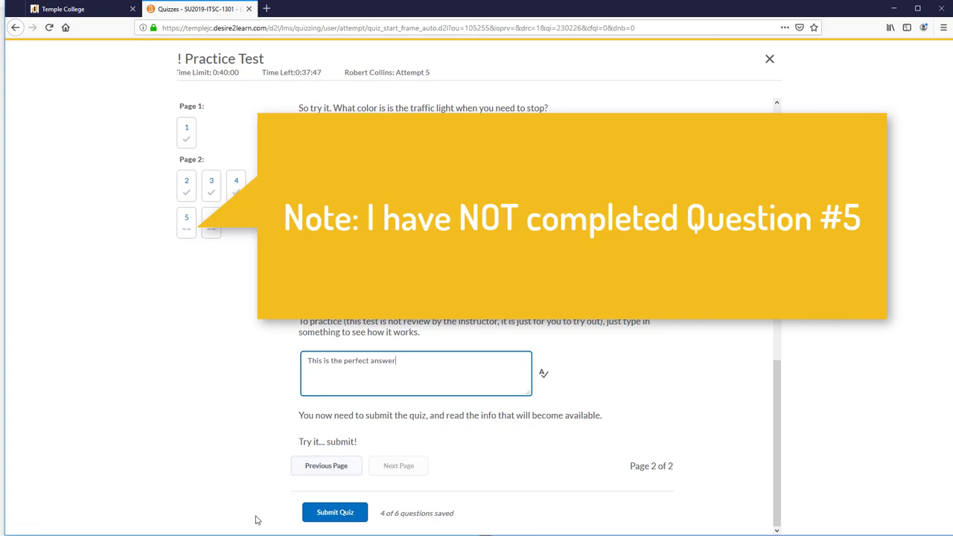
Step: From the submit warning, return to the skipped Question 5 and answer 'red'
{"action": "left_click", "coordinate": [332, 515]}
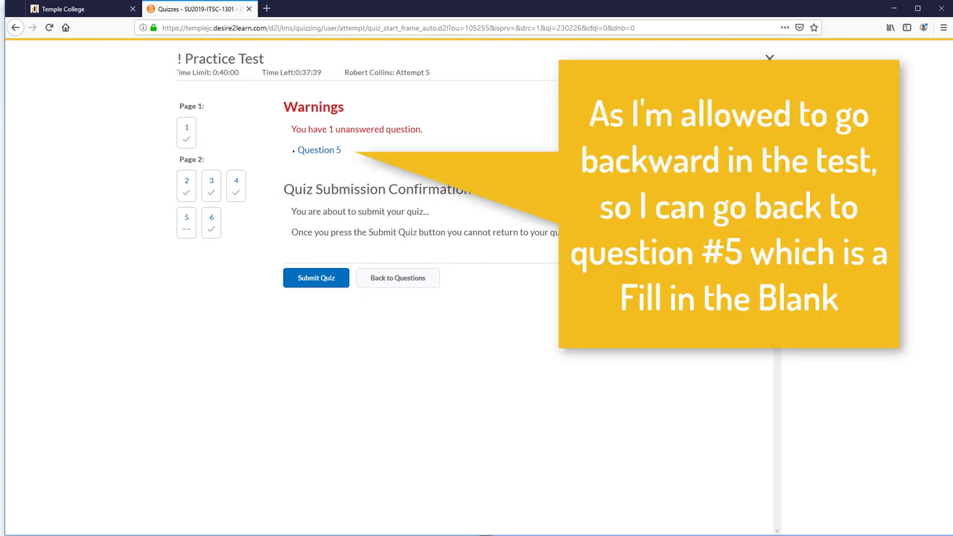
{"action": "left_click", "coordinate": [330, 155]}
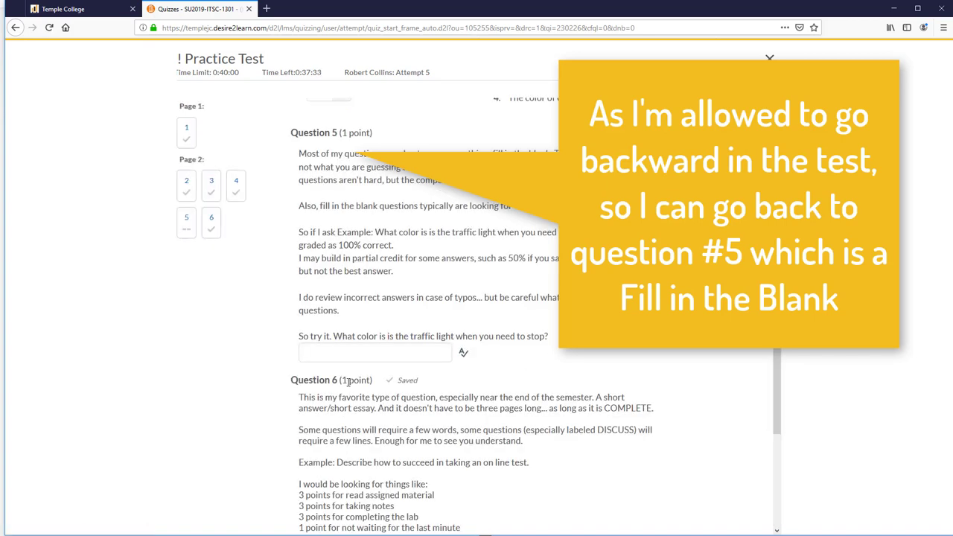
{"action": "left_click", "coordinate": [362, 356]}
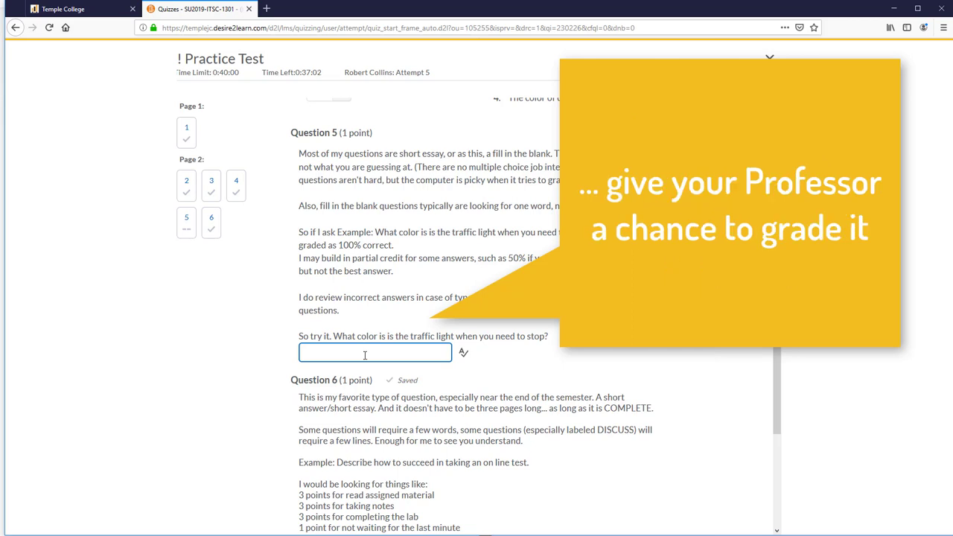
{"action": "type", "text": "red"}
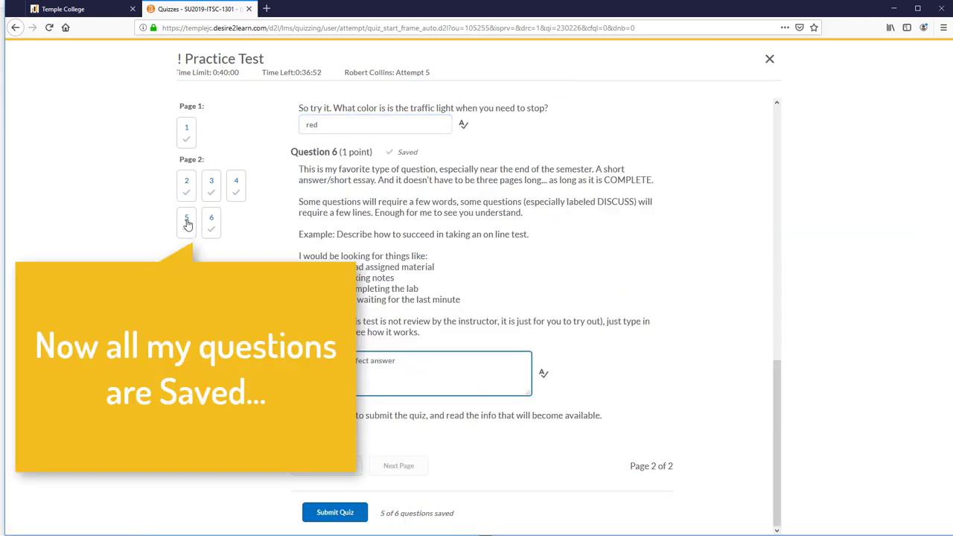
Step: Submit and confirm the Practice Test, then review the graded results scoring 66.67%
{"action": "left_click", "coordinate": [353, 521]}
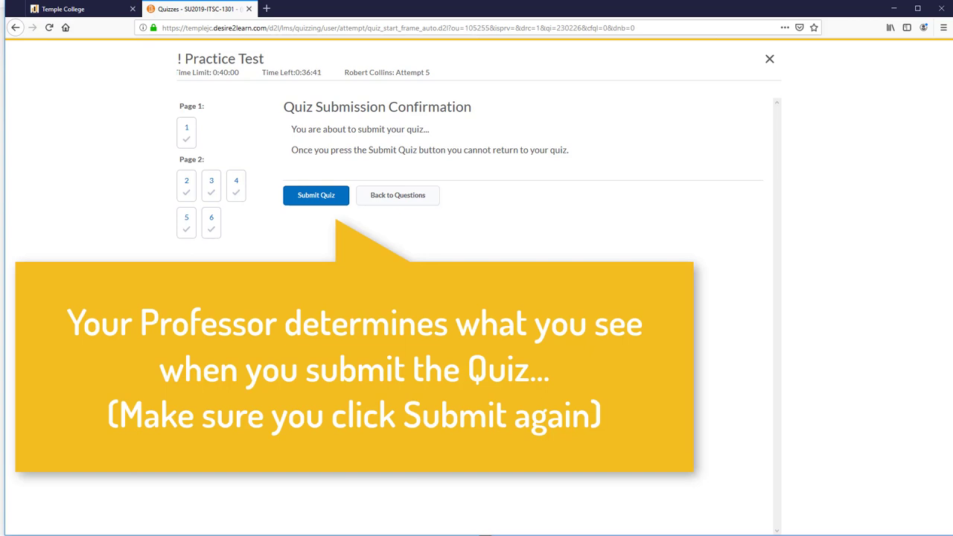
{"action": "left_click", "coordinate": [315, 195]}
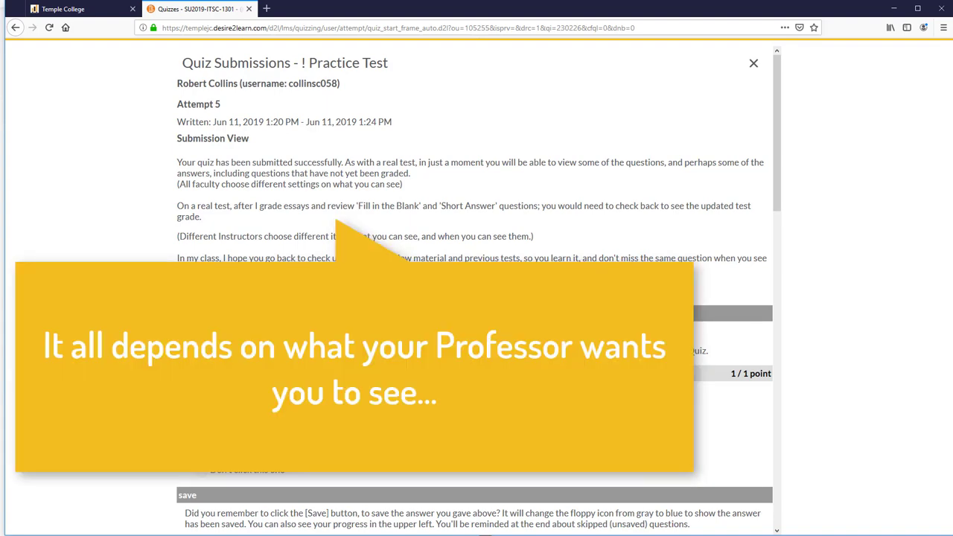
{"action": "scroll", "coordinate": [334, 295], "scroll_direction": "down", "scroll_amount": 1}
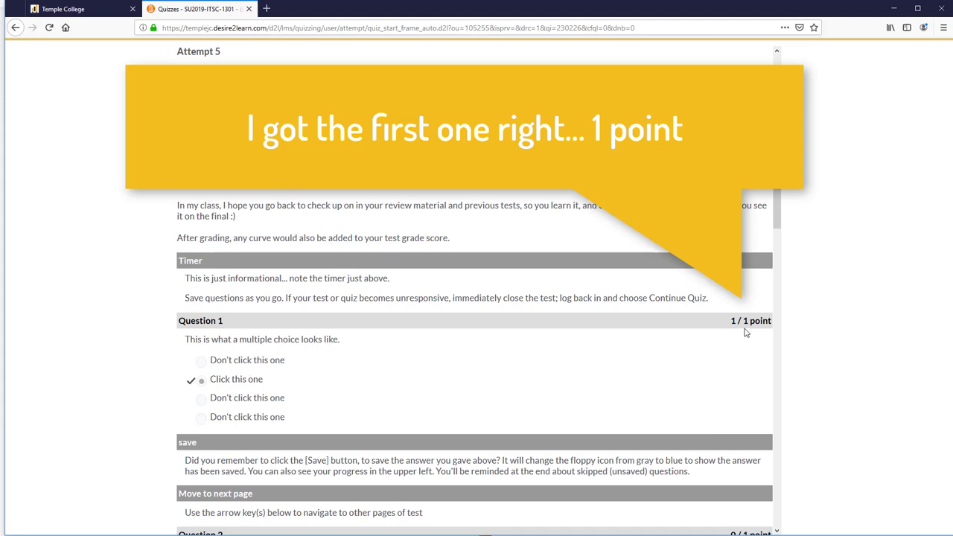
{"action": "scroll", "coordinate": [745, 333], "scroll_direction": "down", "scroll_amount": 3}
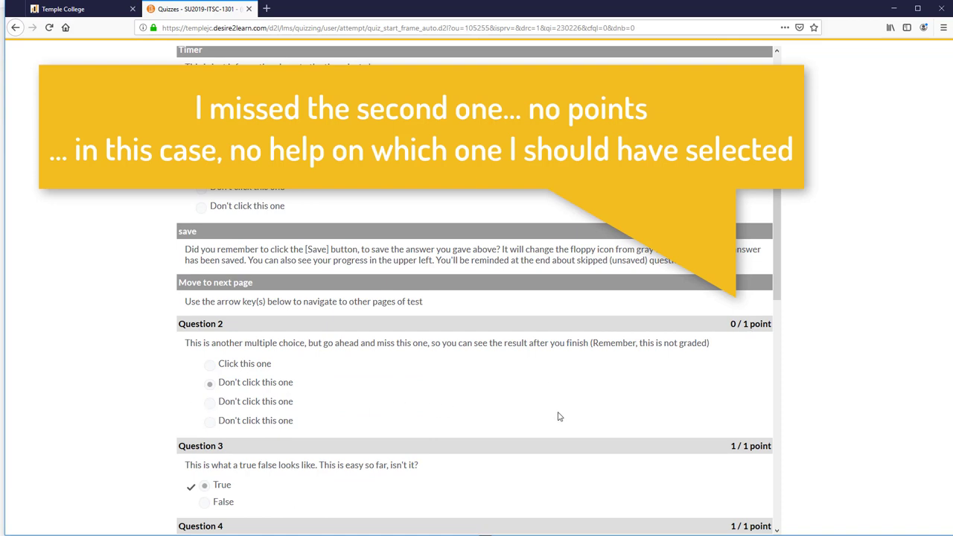
{"action": "scroll", "coordinate": [563, 415], "scroll_direction": "down", "scroll_amount": 2}
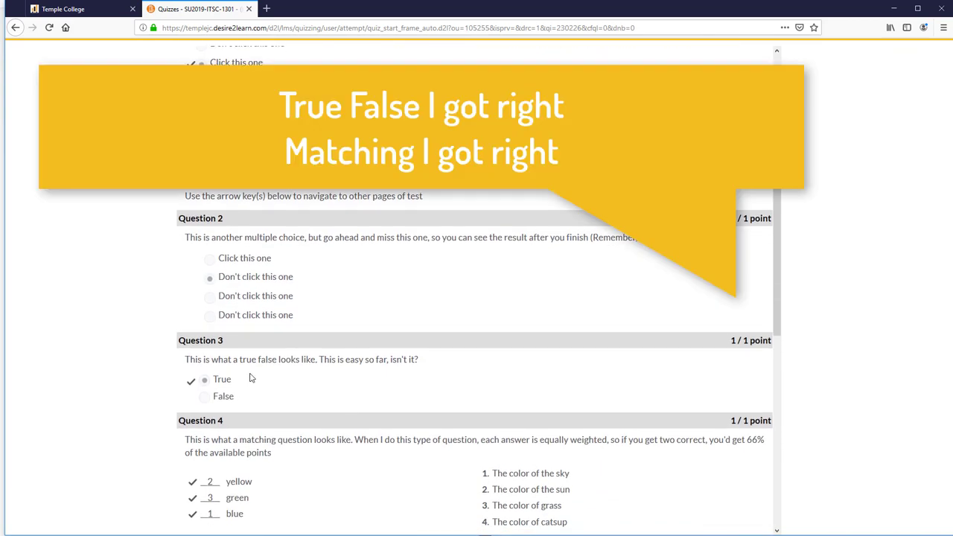
{"action": "scroll", "coordinate": [700, 387], "scroll_direction": "down", "scroll_amount": 2}
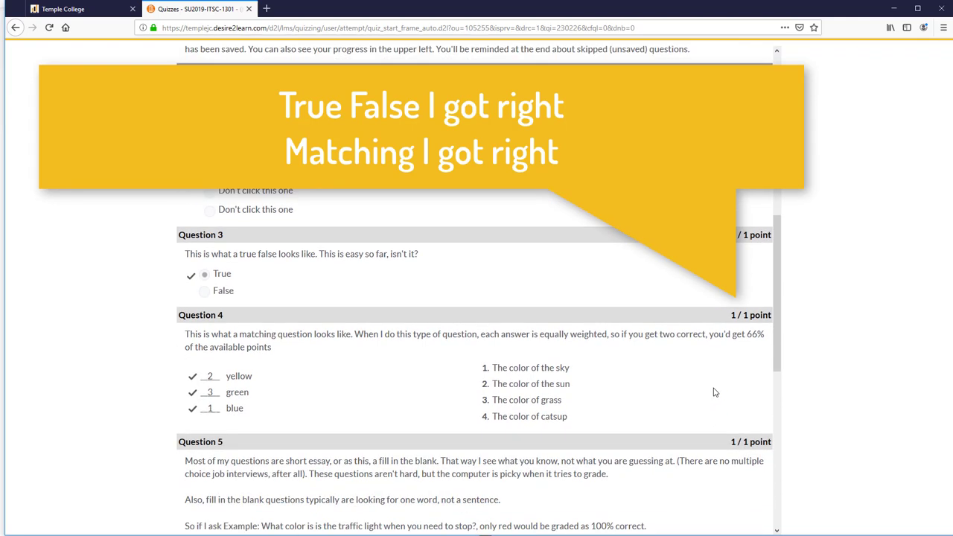
{"action": "scroll", "coordinate": [707, 424], "scroll_direction": "down", "scroll_amount": 3}
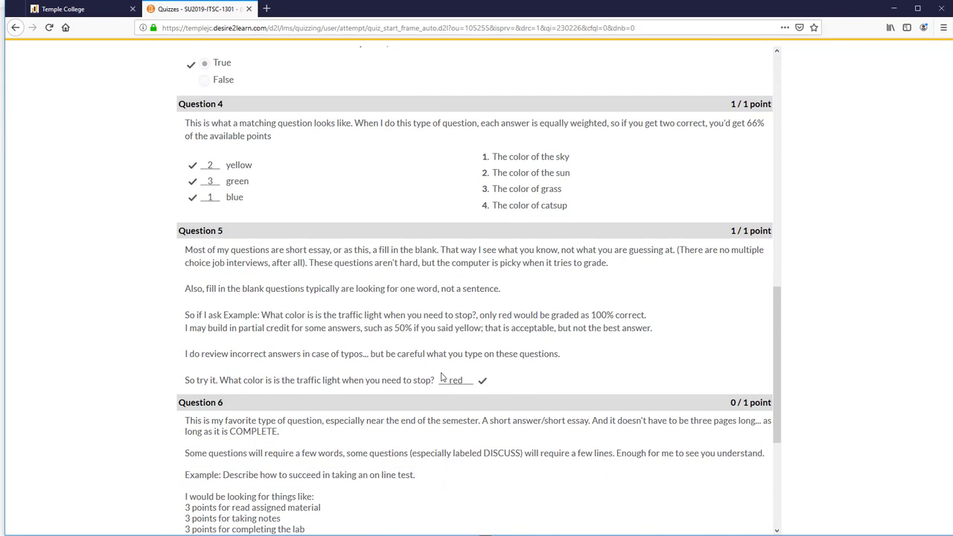
{"action": "scroll", "coordinate": [564, 388], "scroll_direction": "down", "scroll_amount": 3}
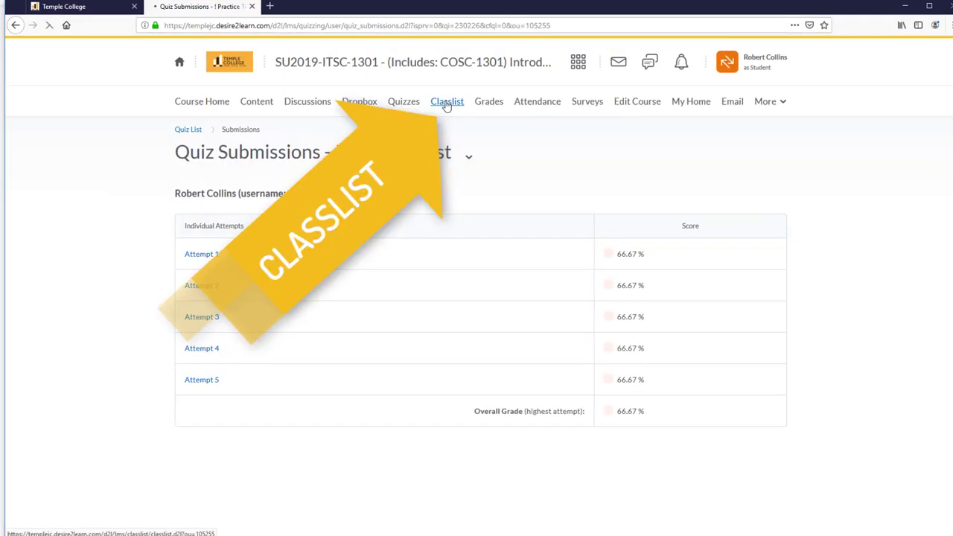
Step: Open the course Classlist and tick the second classmate's checkbox
{"action": "left_click", "coordinate": [441, 106]}
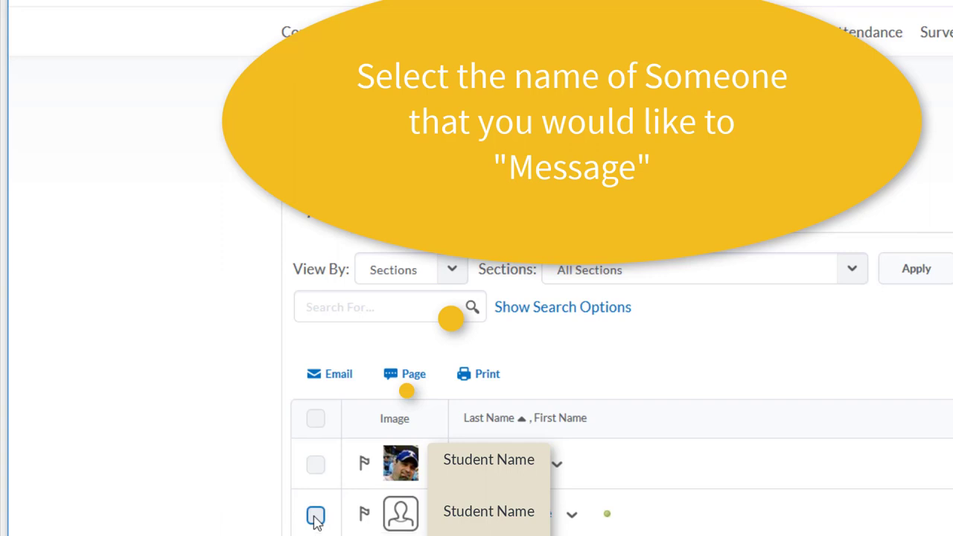
{"action": "left_click", "coordinate": [315, 515]}
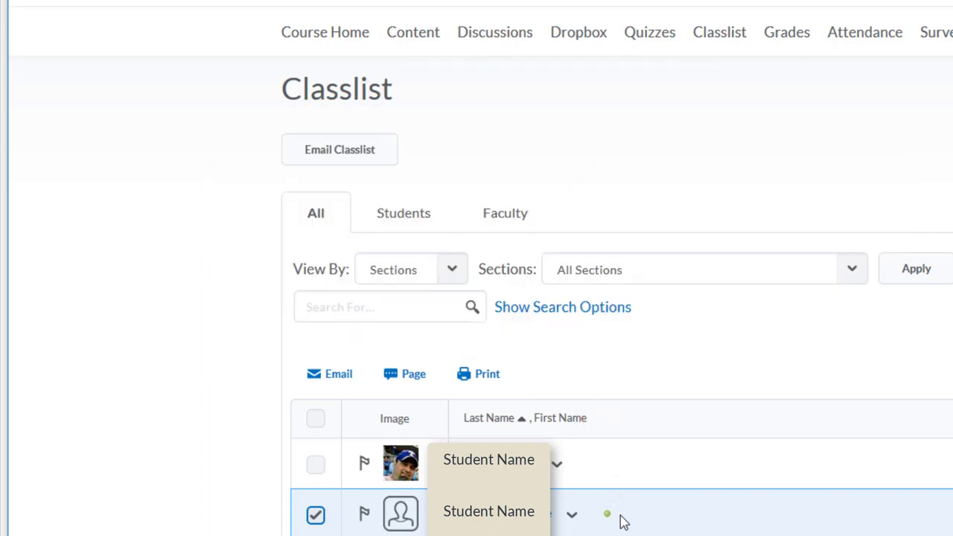
Step: Go to Grades, then open your course Progress summary from the account menu
{"action": "left_click", "coordinate": [790, 34]}
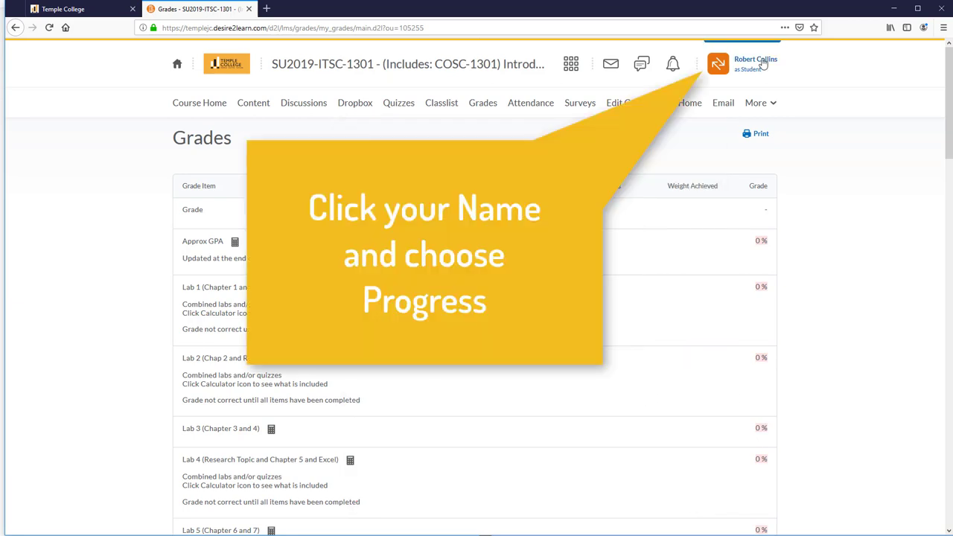
{"action": "left_click", "coordinate": [756, 64]}
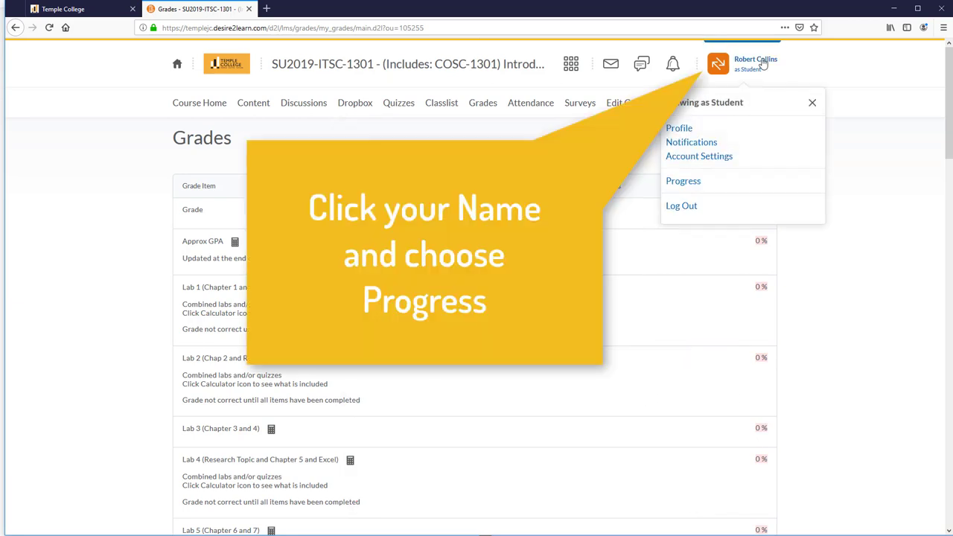
{"action": "left_click", "coordinate": [692, 187]}
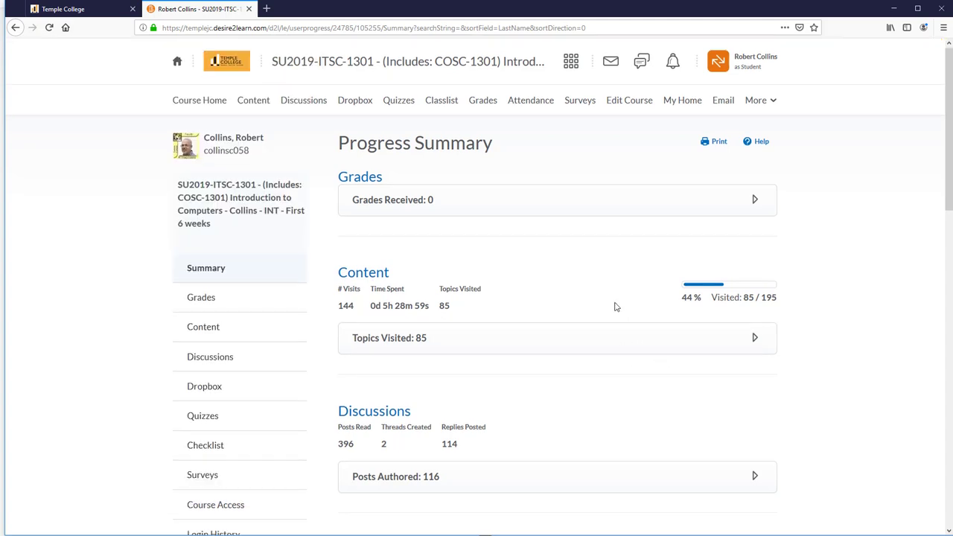
Step: Review the progress summary and open Login History showing 50 logins in 30 days
{"action": "scroll", "coordinate": [590, 362], "scroll_direction": "down", "scroll_amount": 3}
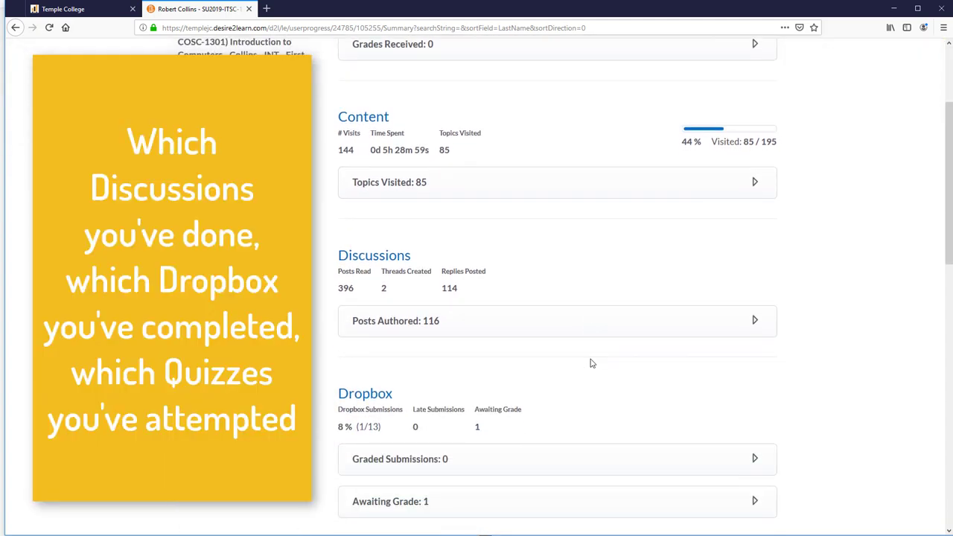
{"action": "scroll", "coordinate": [590, 362], "scroll_direction": "down", "scroll_amount": 3}
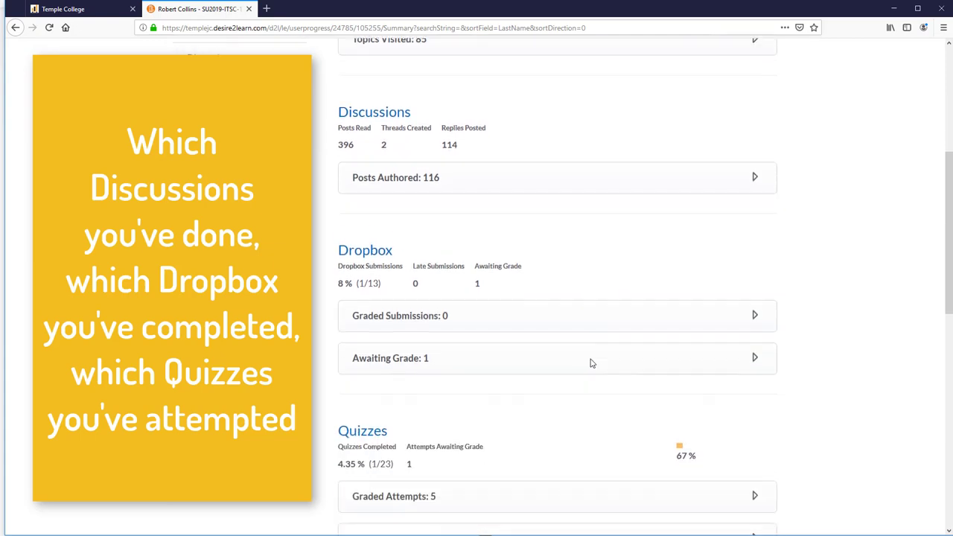
{"action": "scroll", "coordinate": [590, 362], "scroll_direction": "down", "scroll_amount": 3}
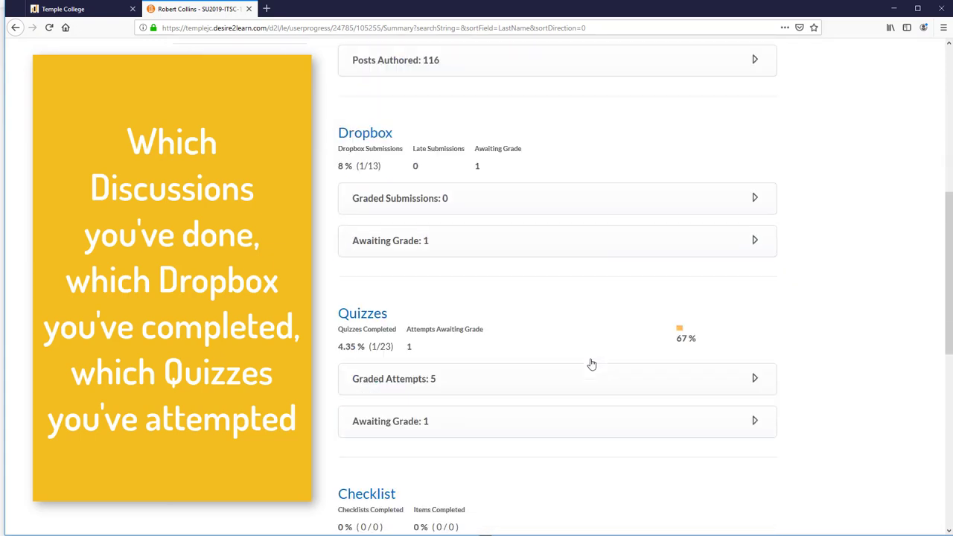
{"action": "scroll", "coordinate": [593, 350], "scroll_direction": "up", "scroll_amount": 5}
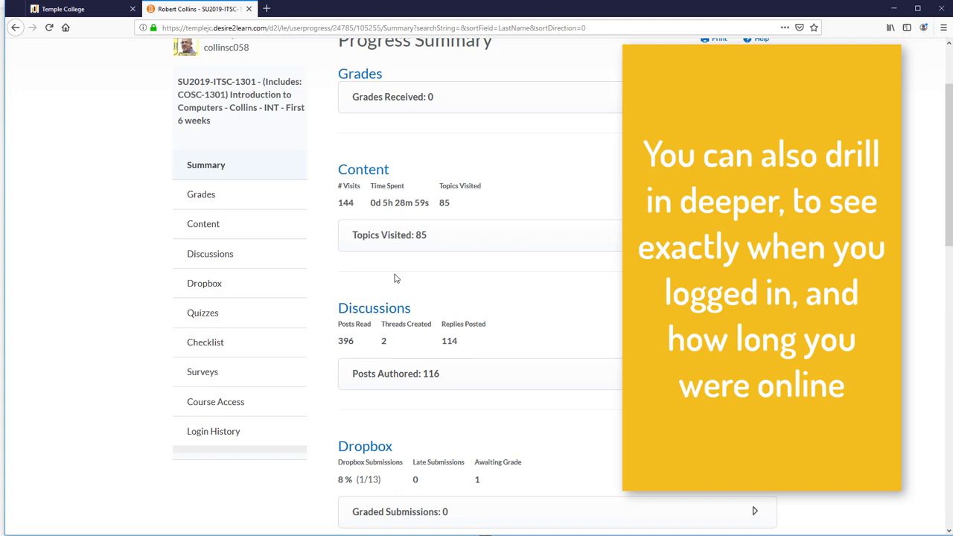
{"action": "left_click", "coordinate": [223, 435]}
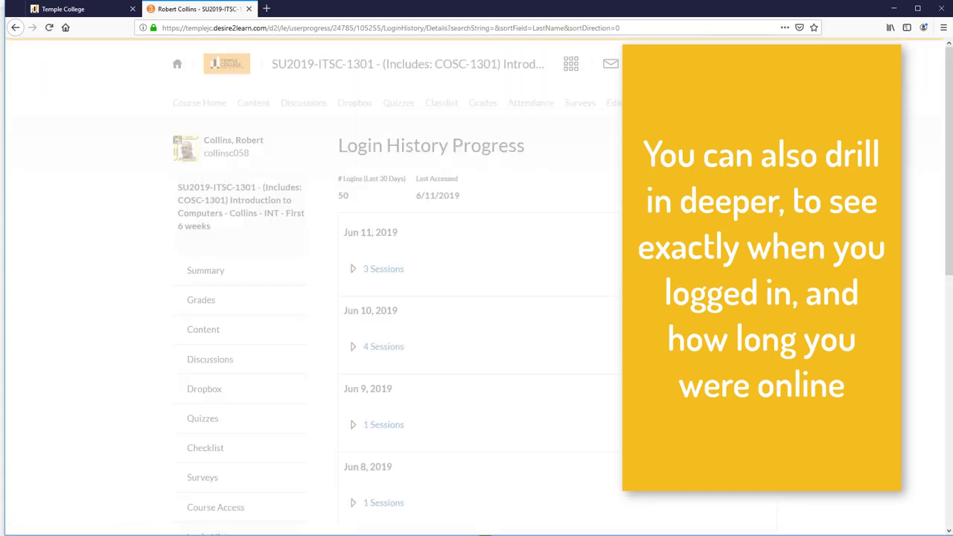